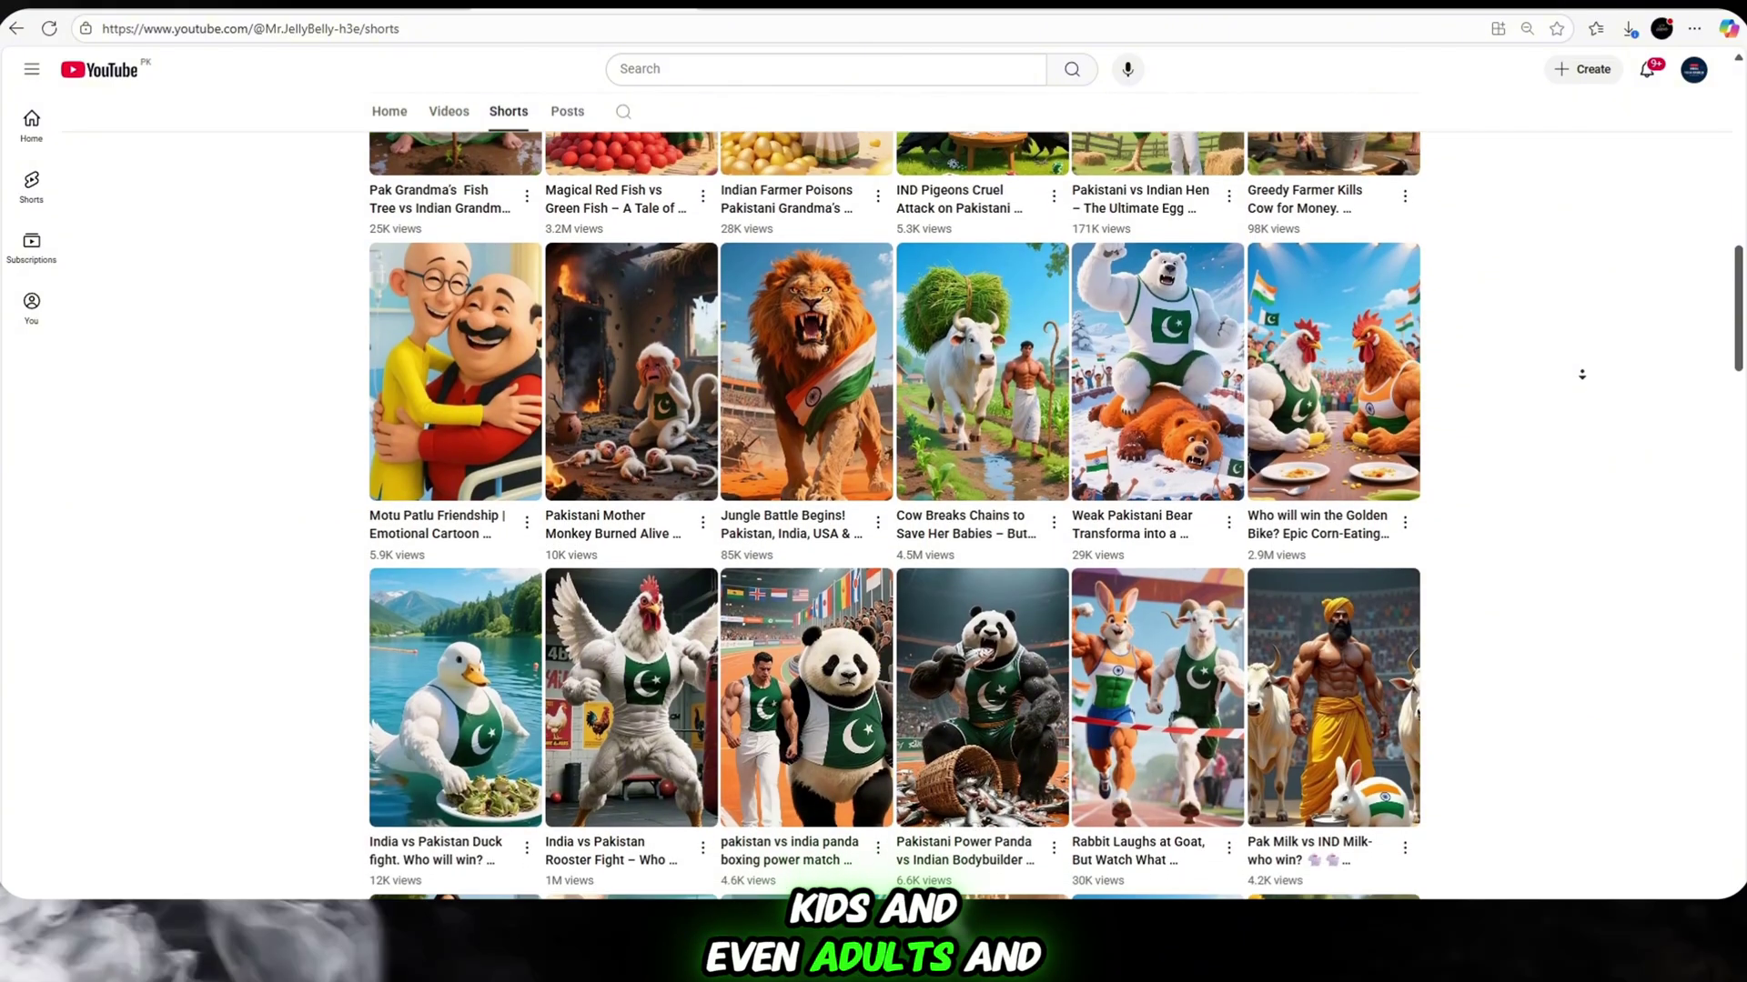
scroll(1582, 375, "down", 1)
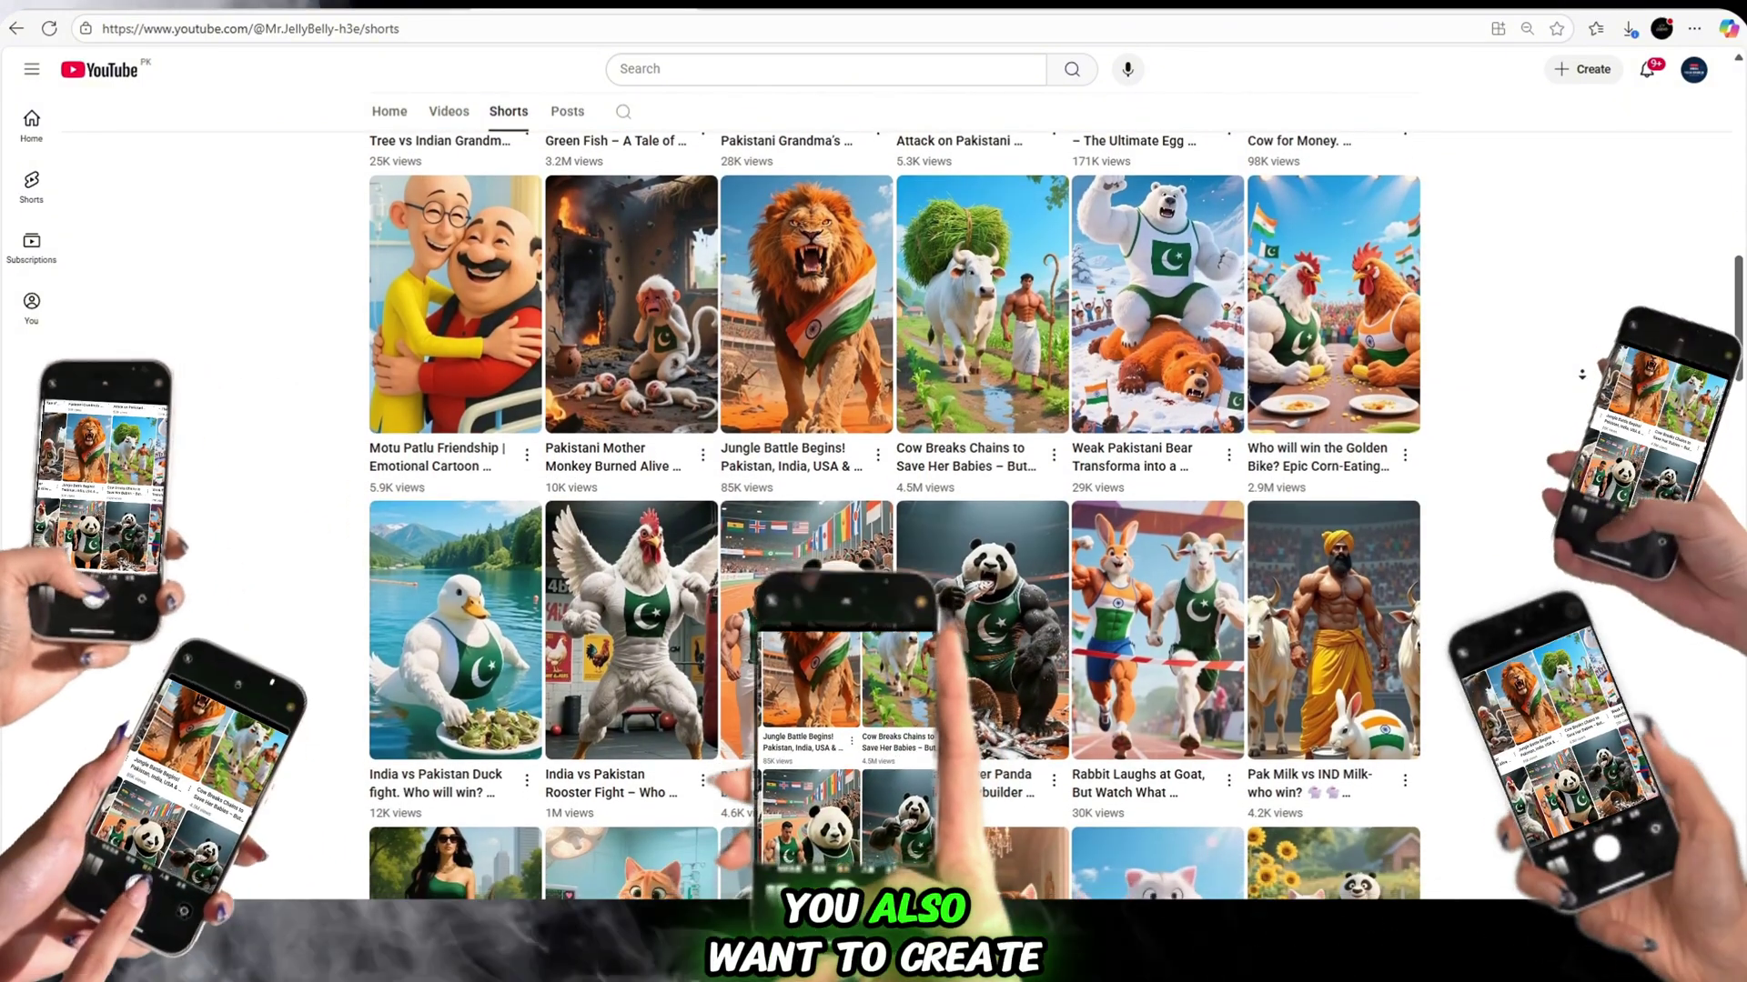
scroll(1581, 375, "down", 1)
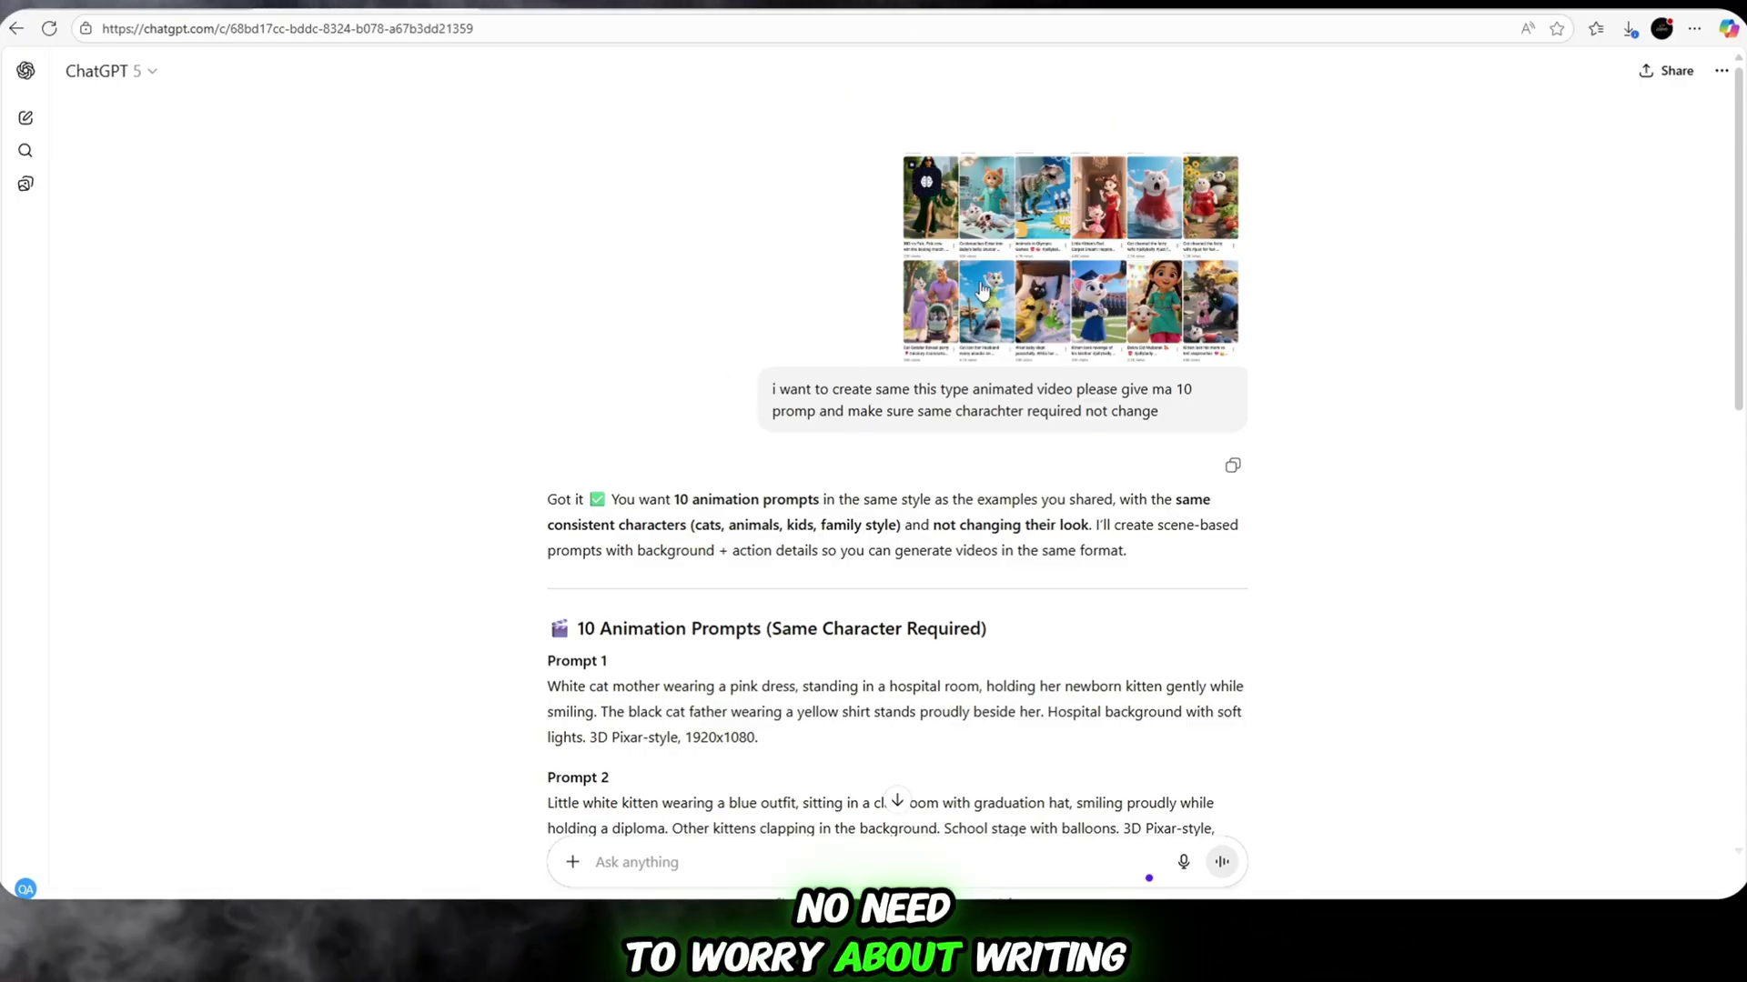
- View the attached Shorts screenshot enlarged, then close it
left_click(981, 288)
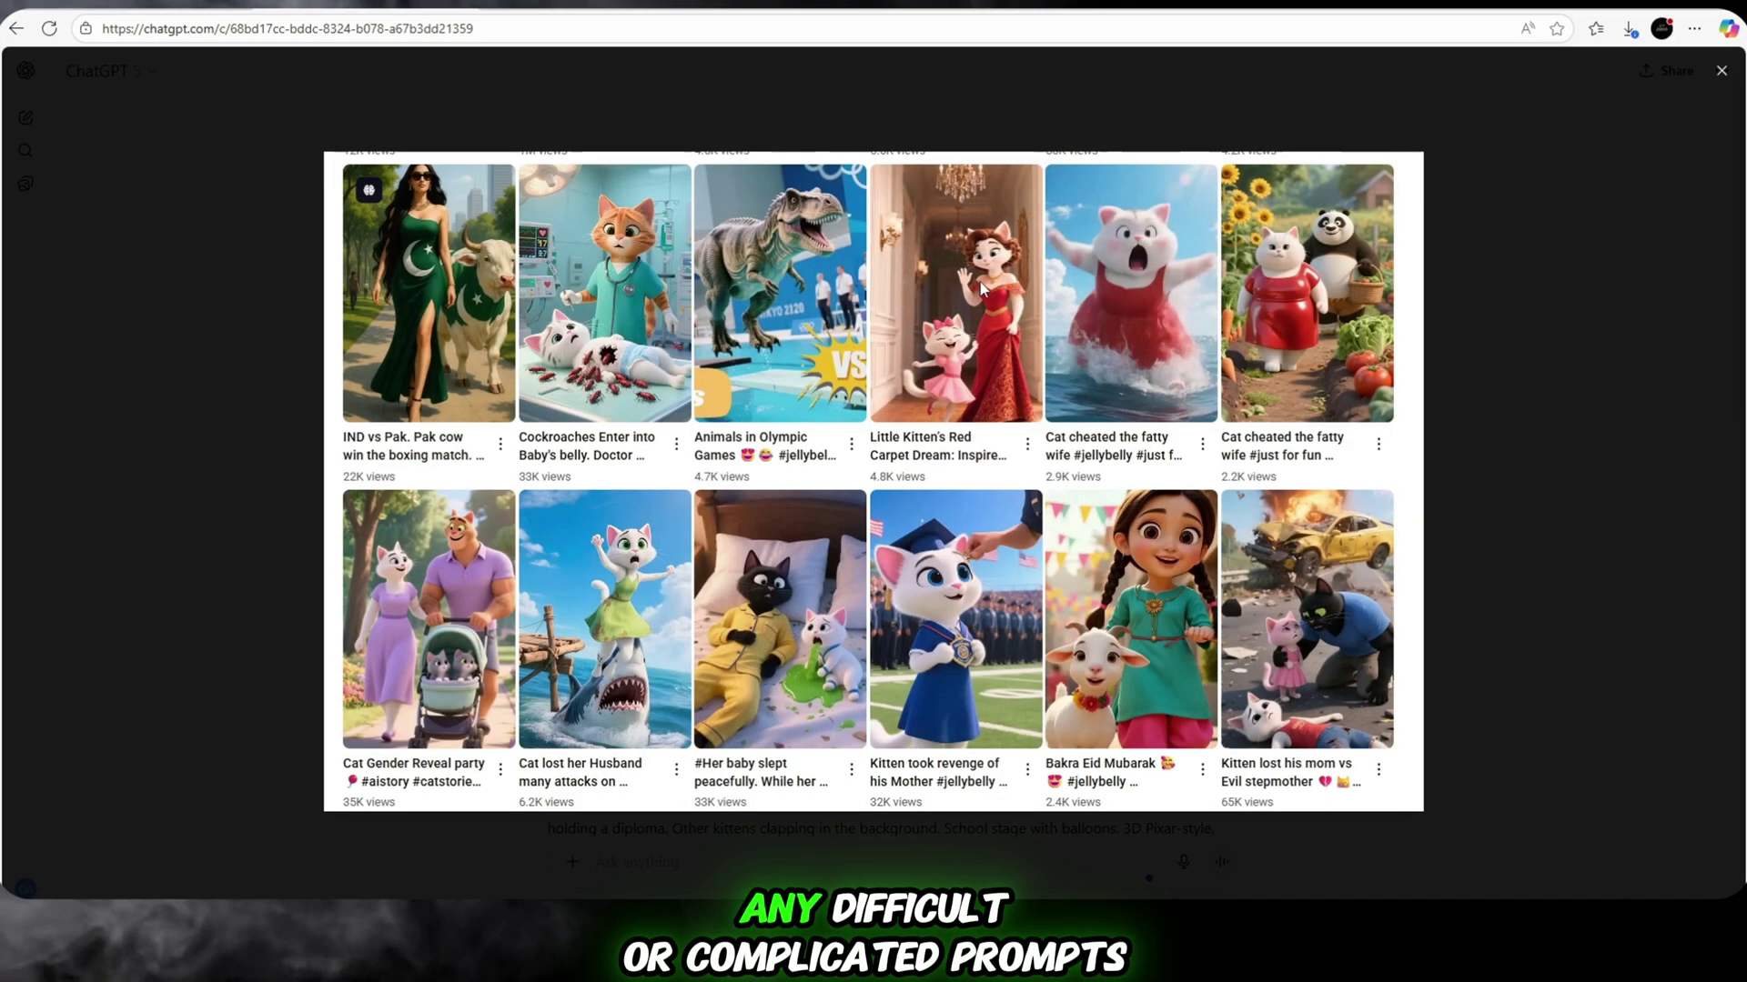
left_click(1724, 73)
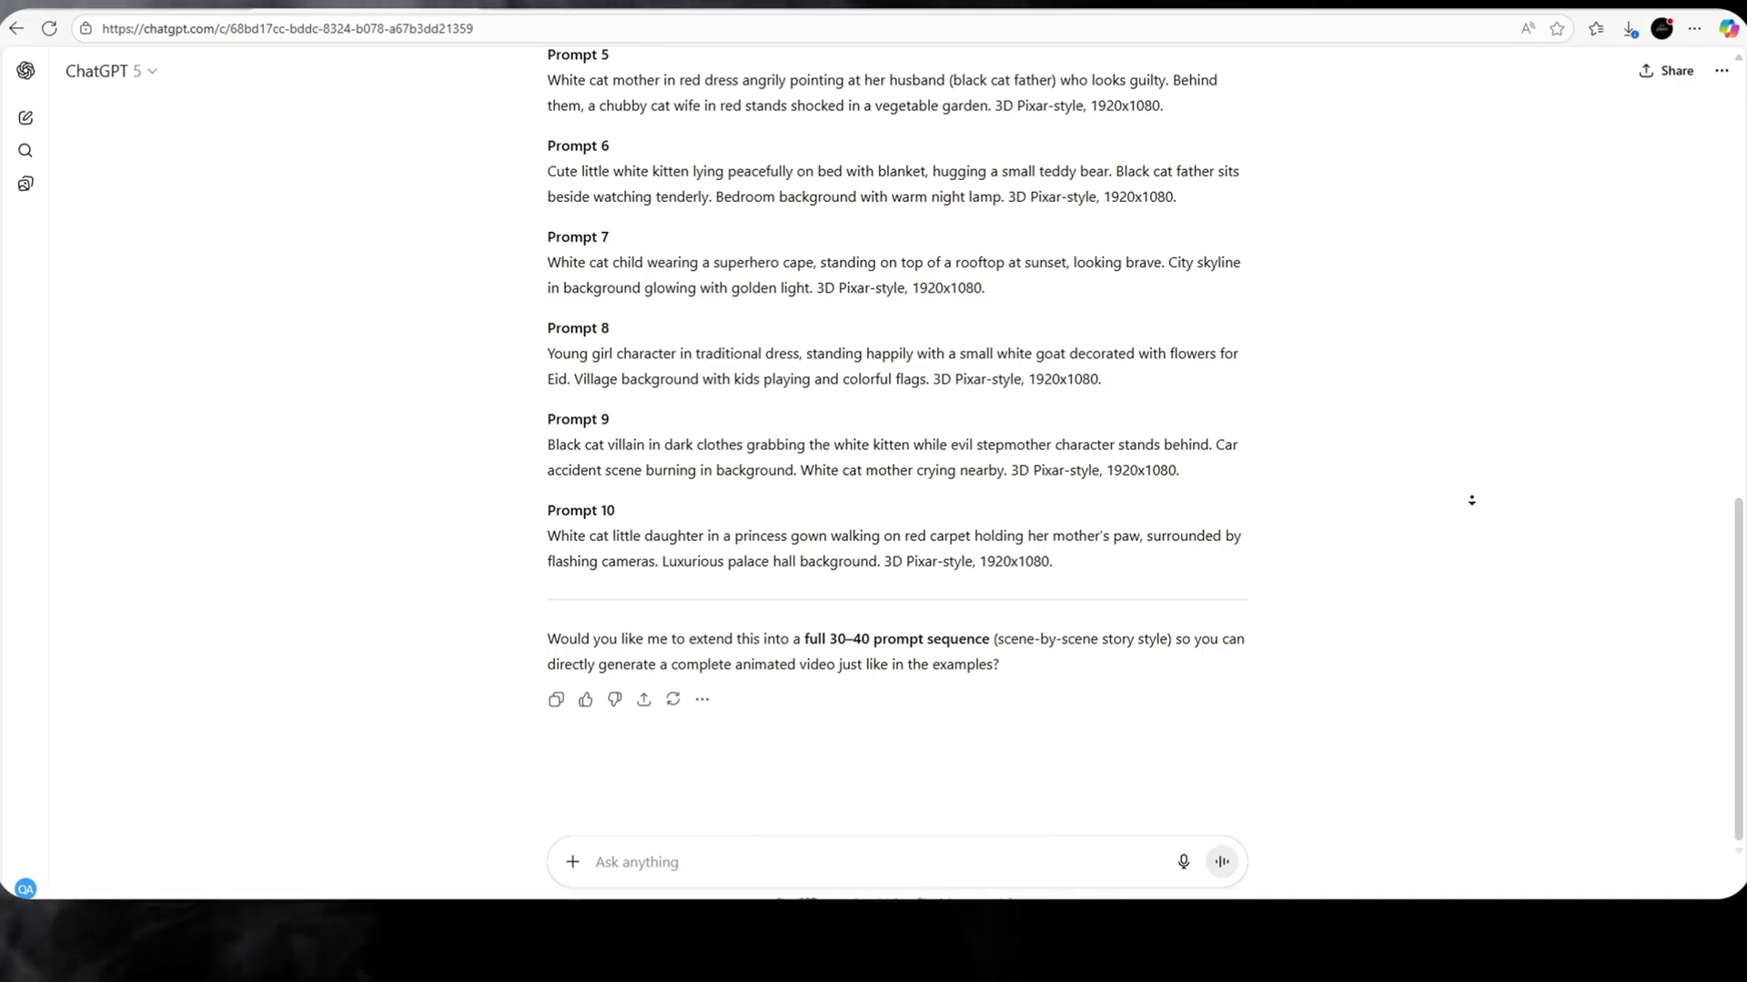
scroll(1497, 464, "up", 1)
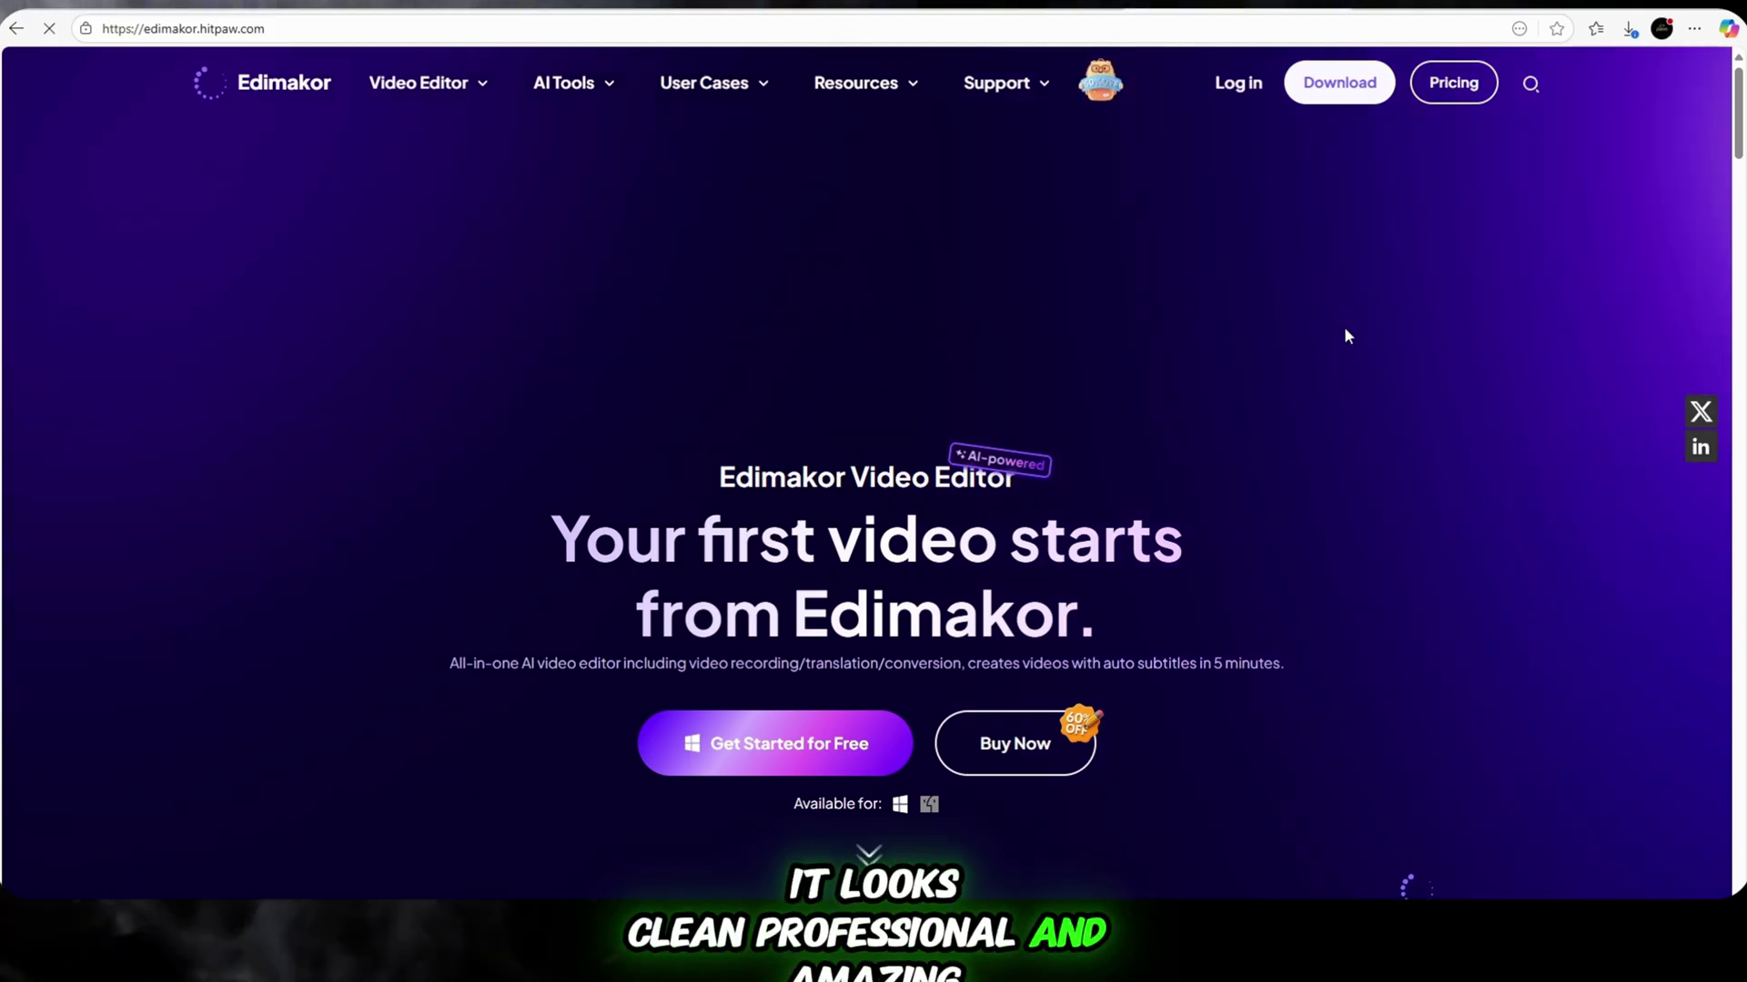
scroll(1348, 341, "down", 1)
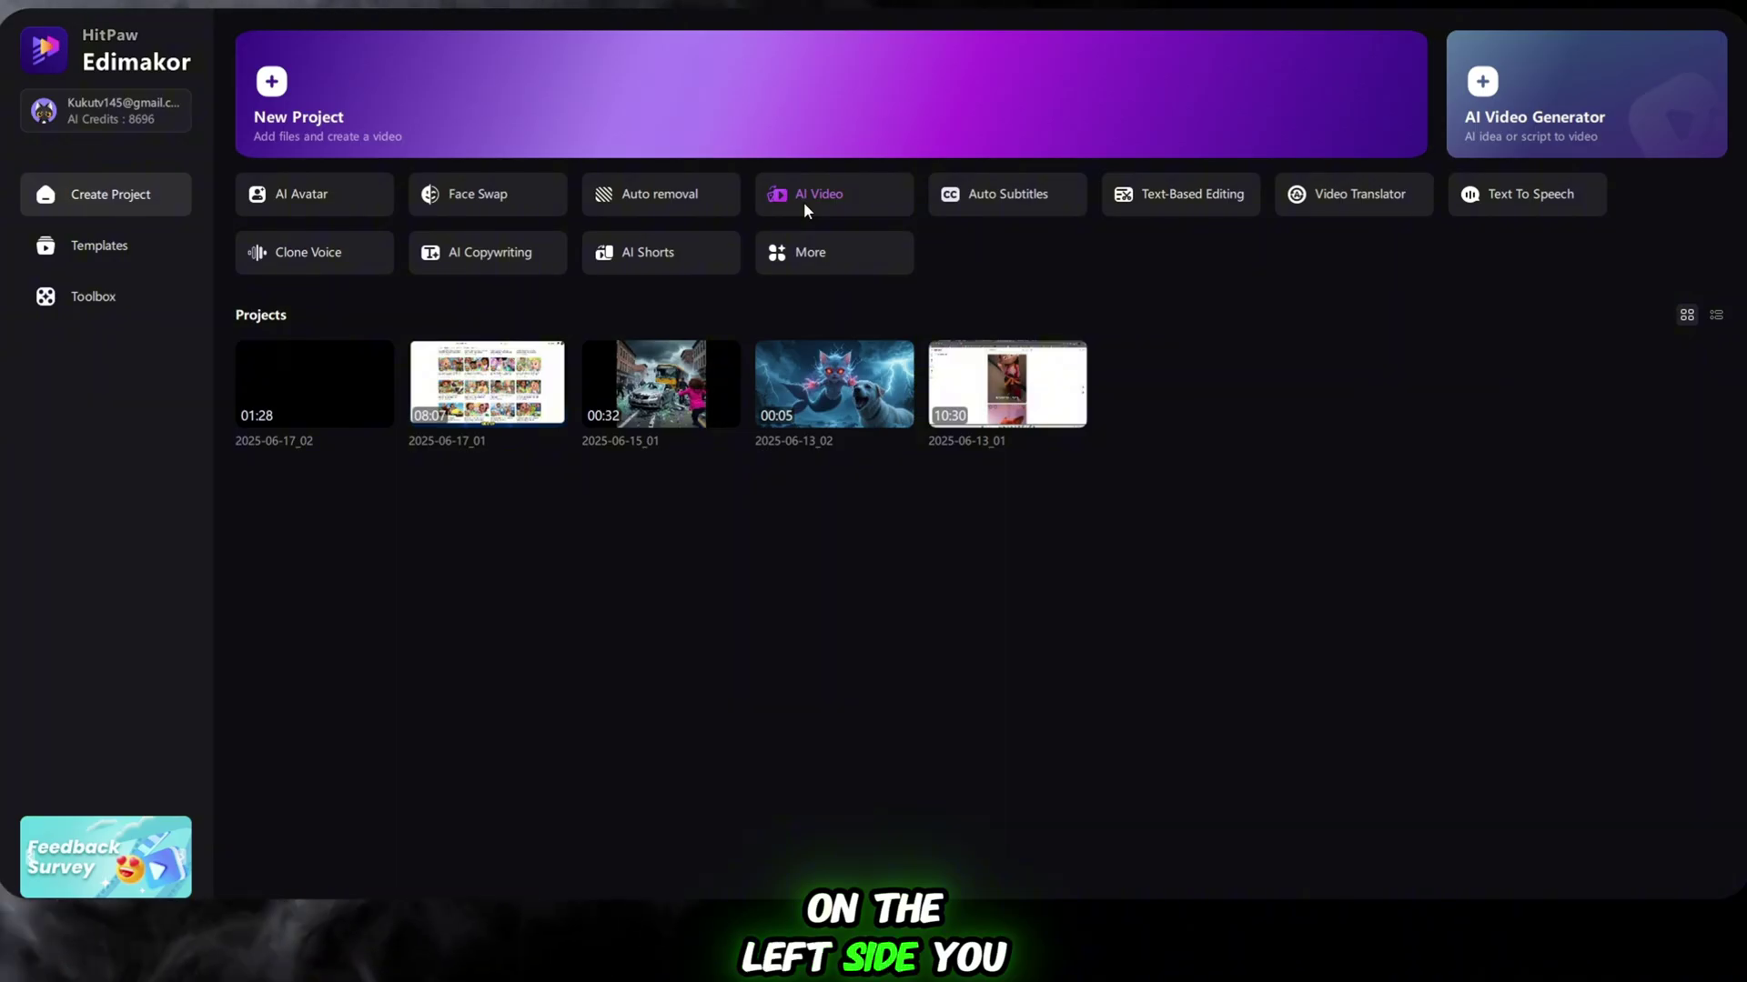
- Open AI Video and look at the Text to Video and Image To Video forms
left_click(803, 202)
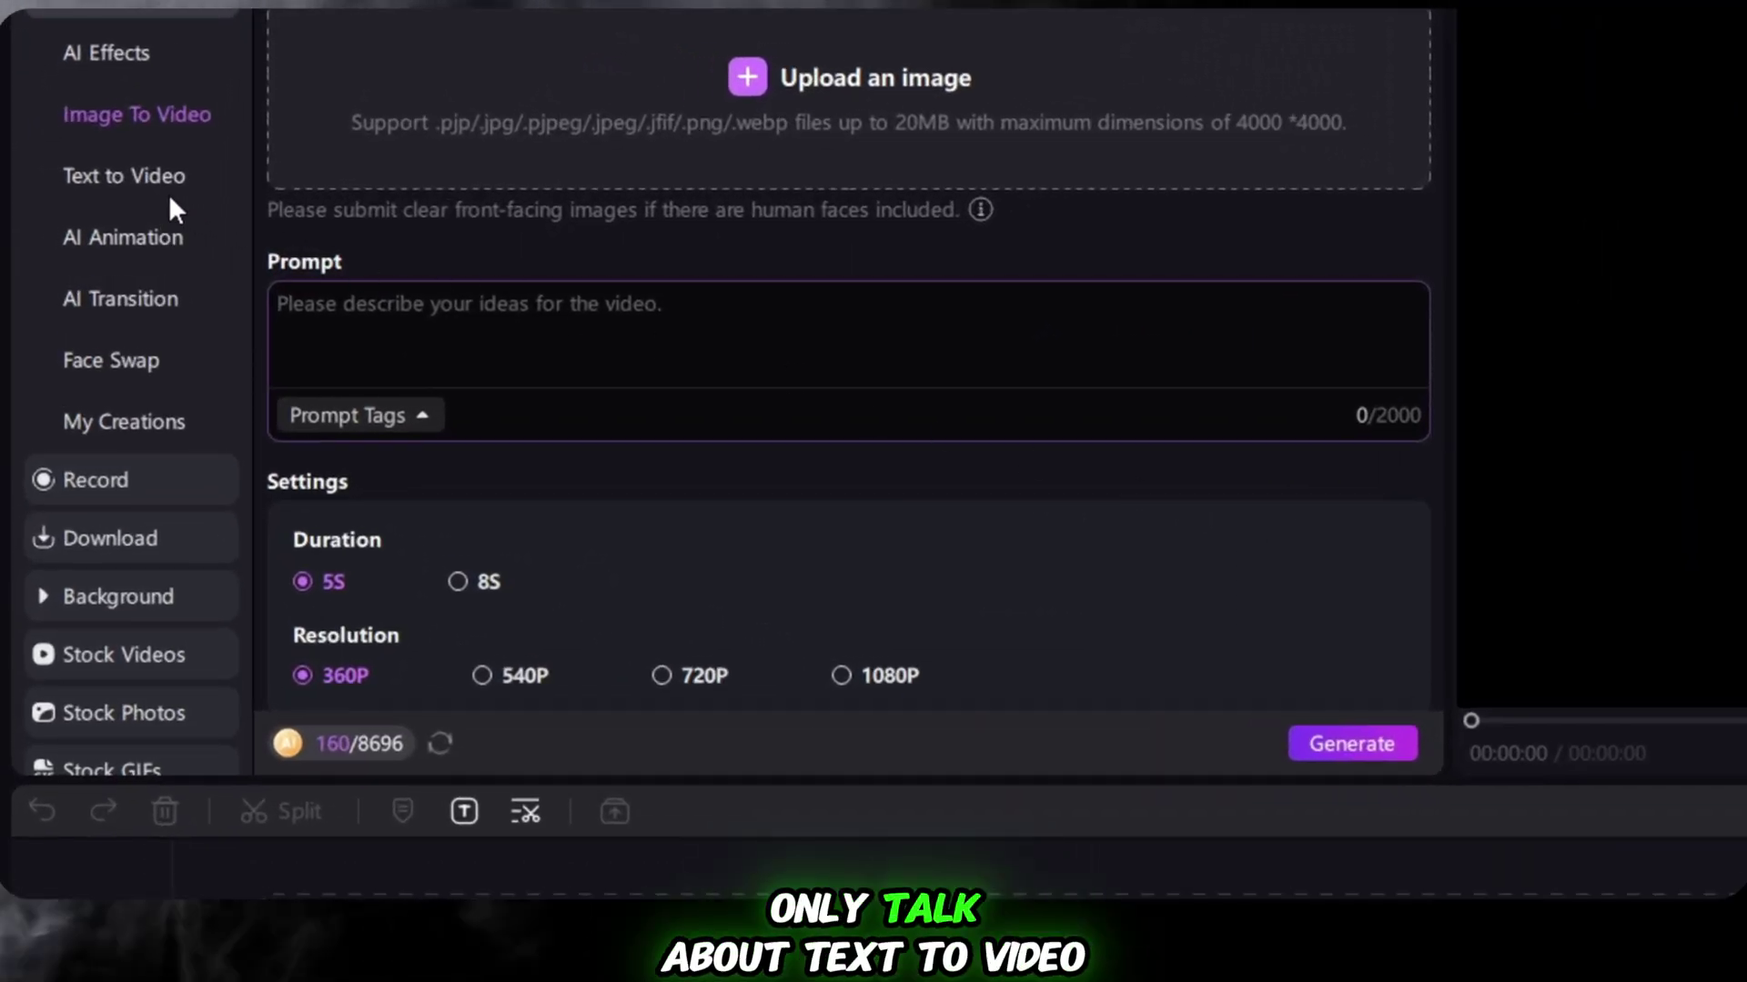
left_click(143, 178)
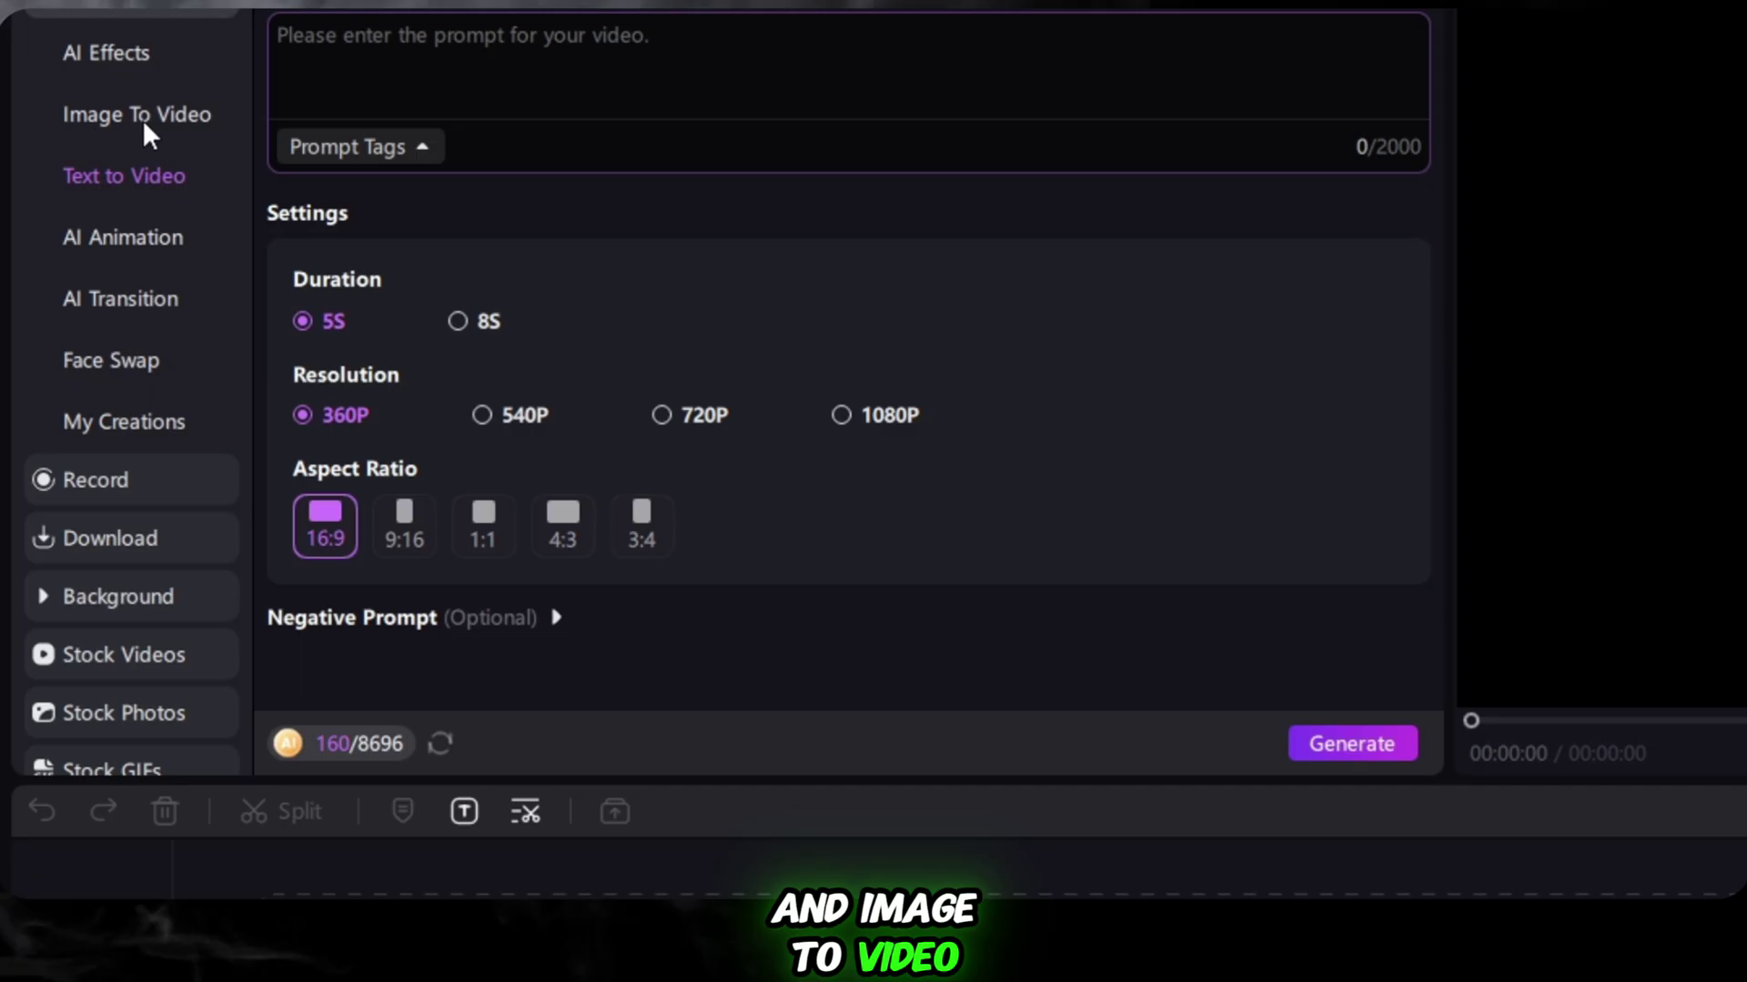
left_click(147, 136)
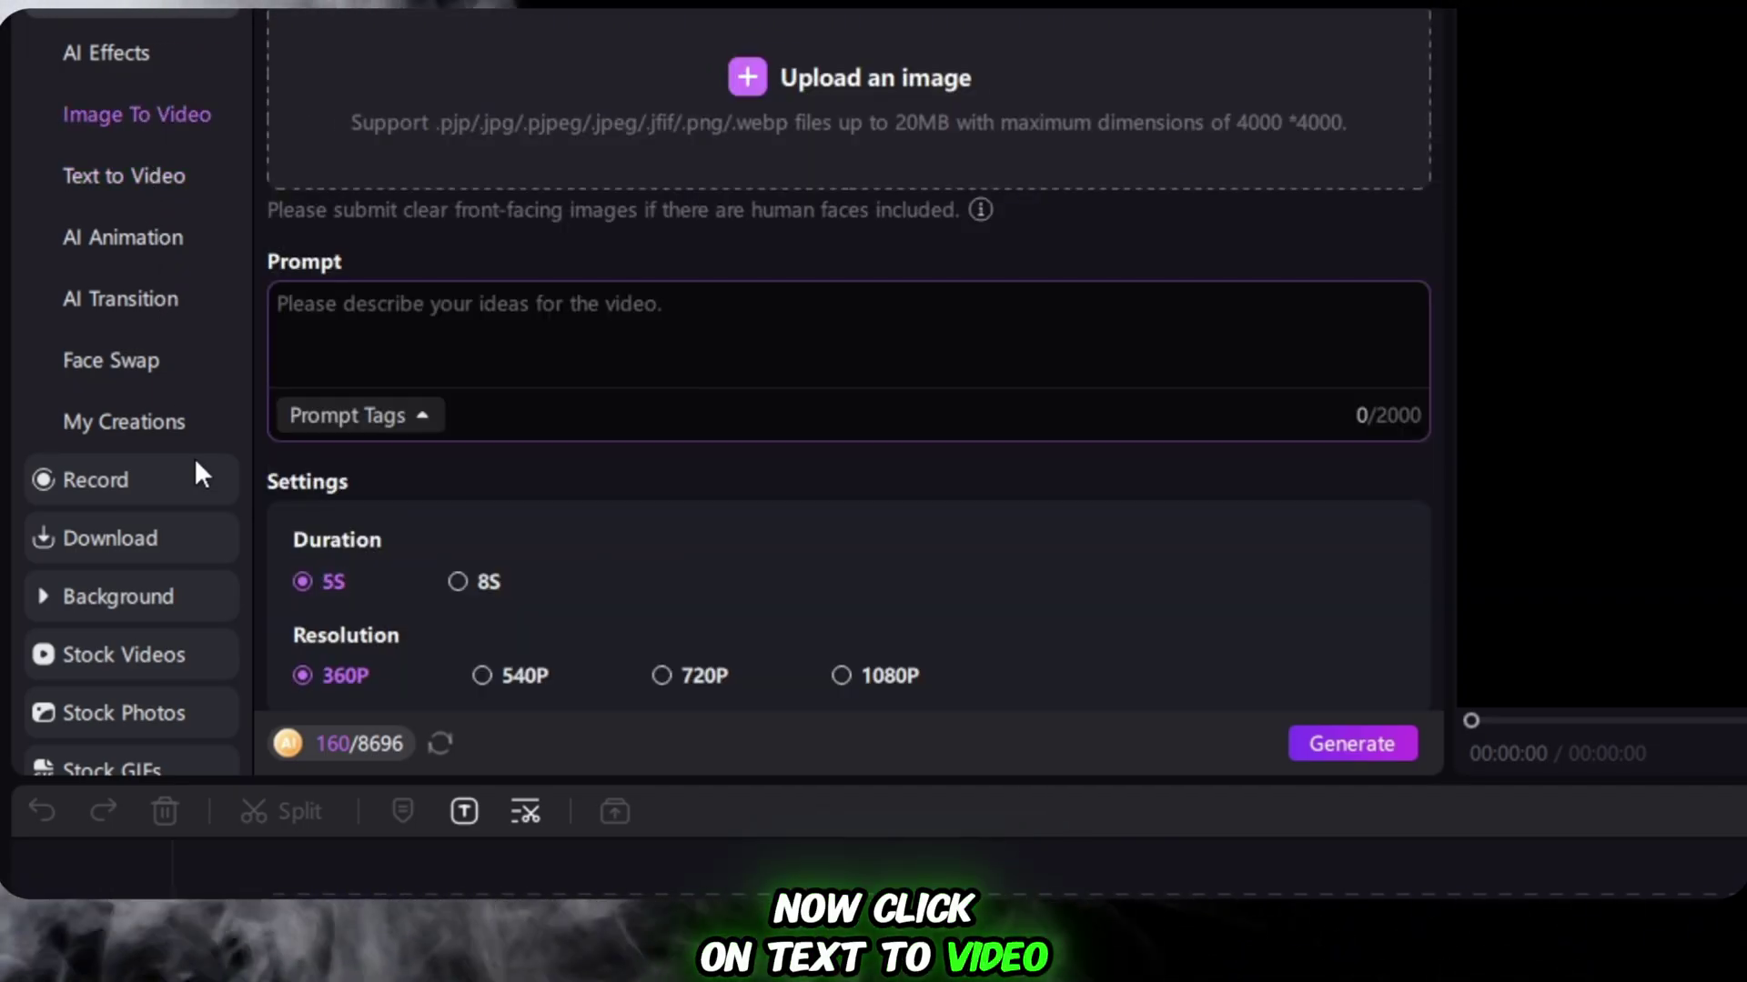
- Paste the hospital cat-family prompt into the Text to Video form
left_click(123, 176)
right_click(451, 56)
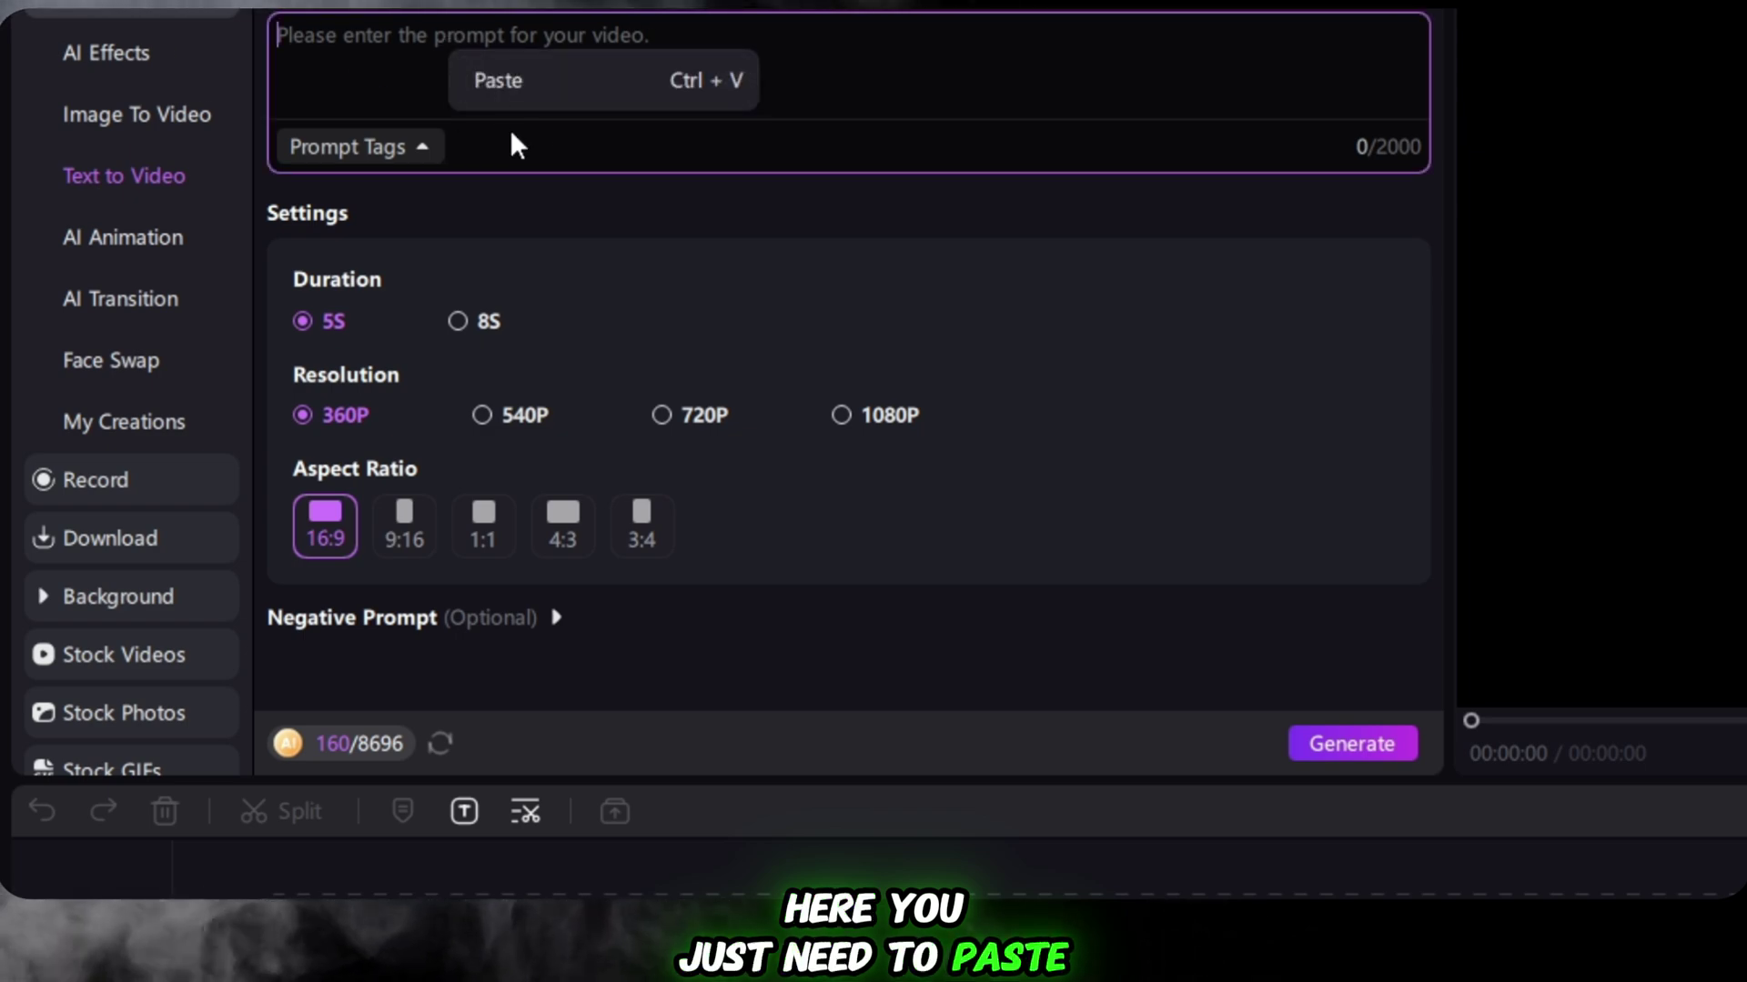
left_click(526, 77)
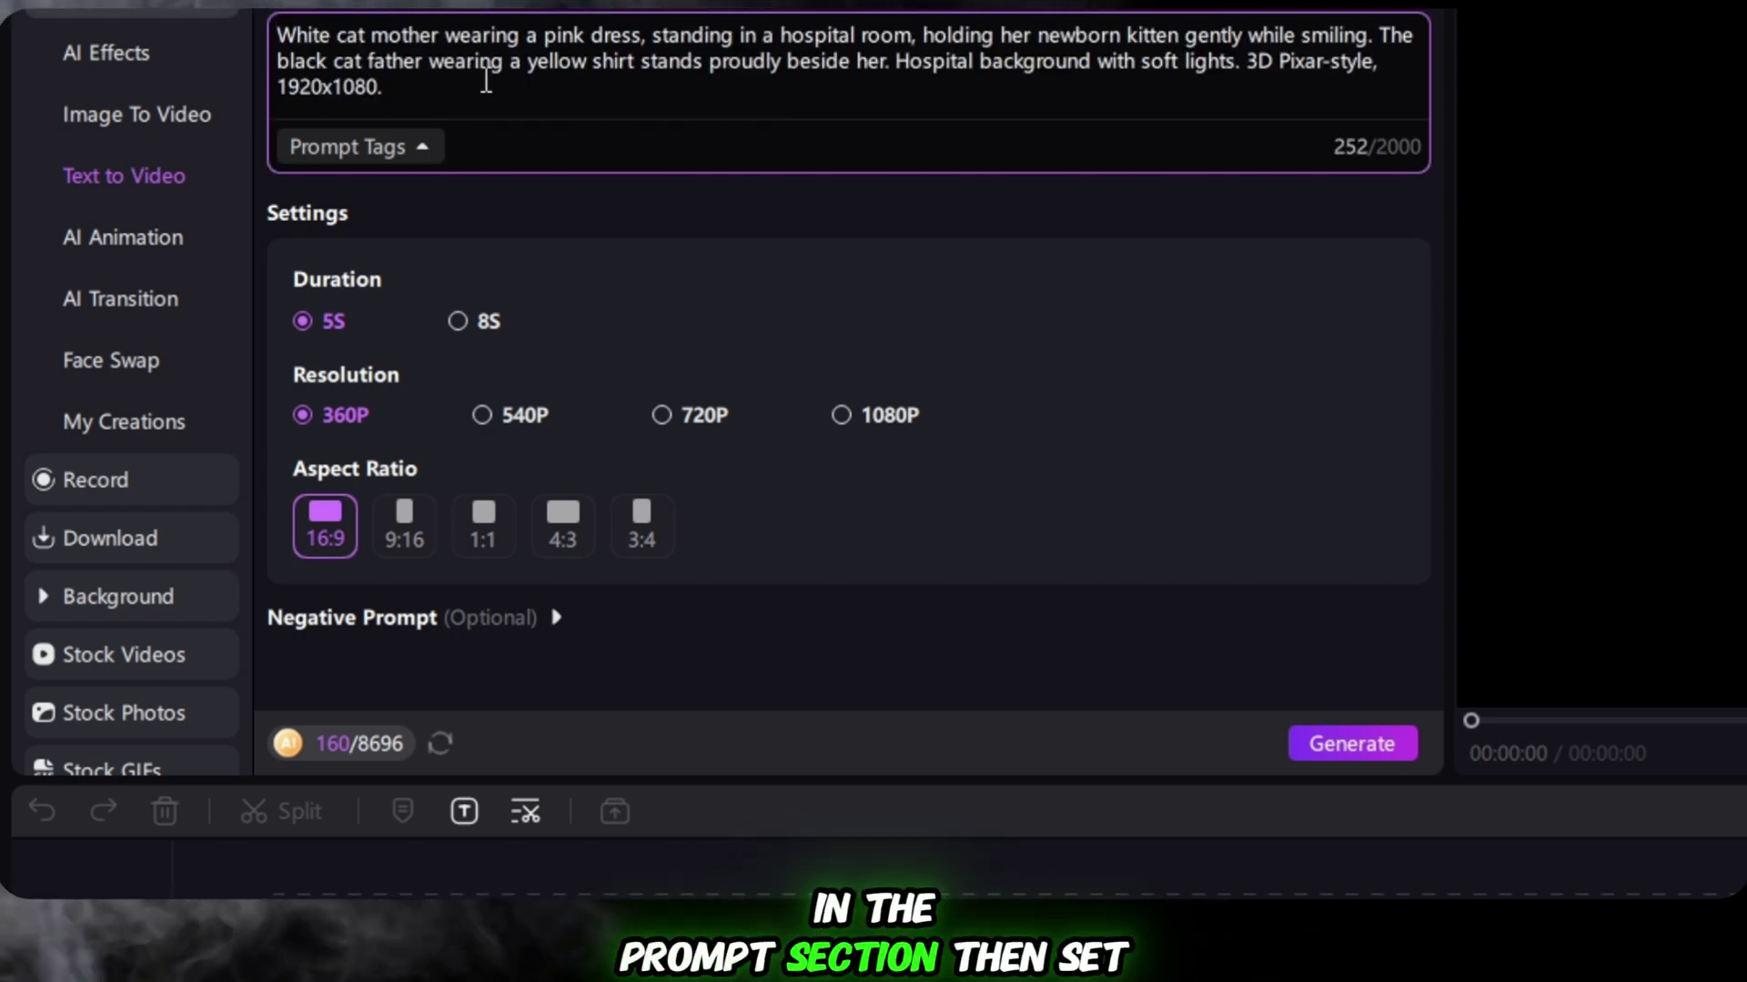
- Keep the duration at 5S, set 1080P resolution, and generate the video
left_click(238, 355)
left_click(33, 539)
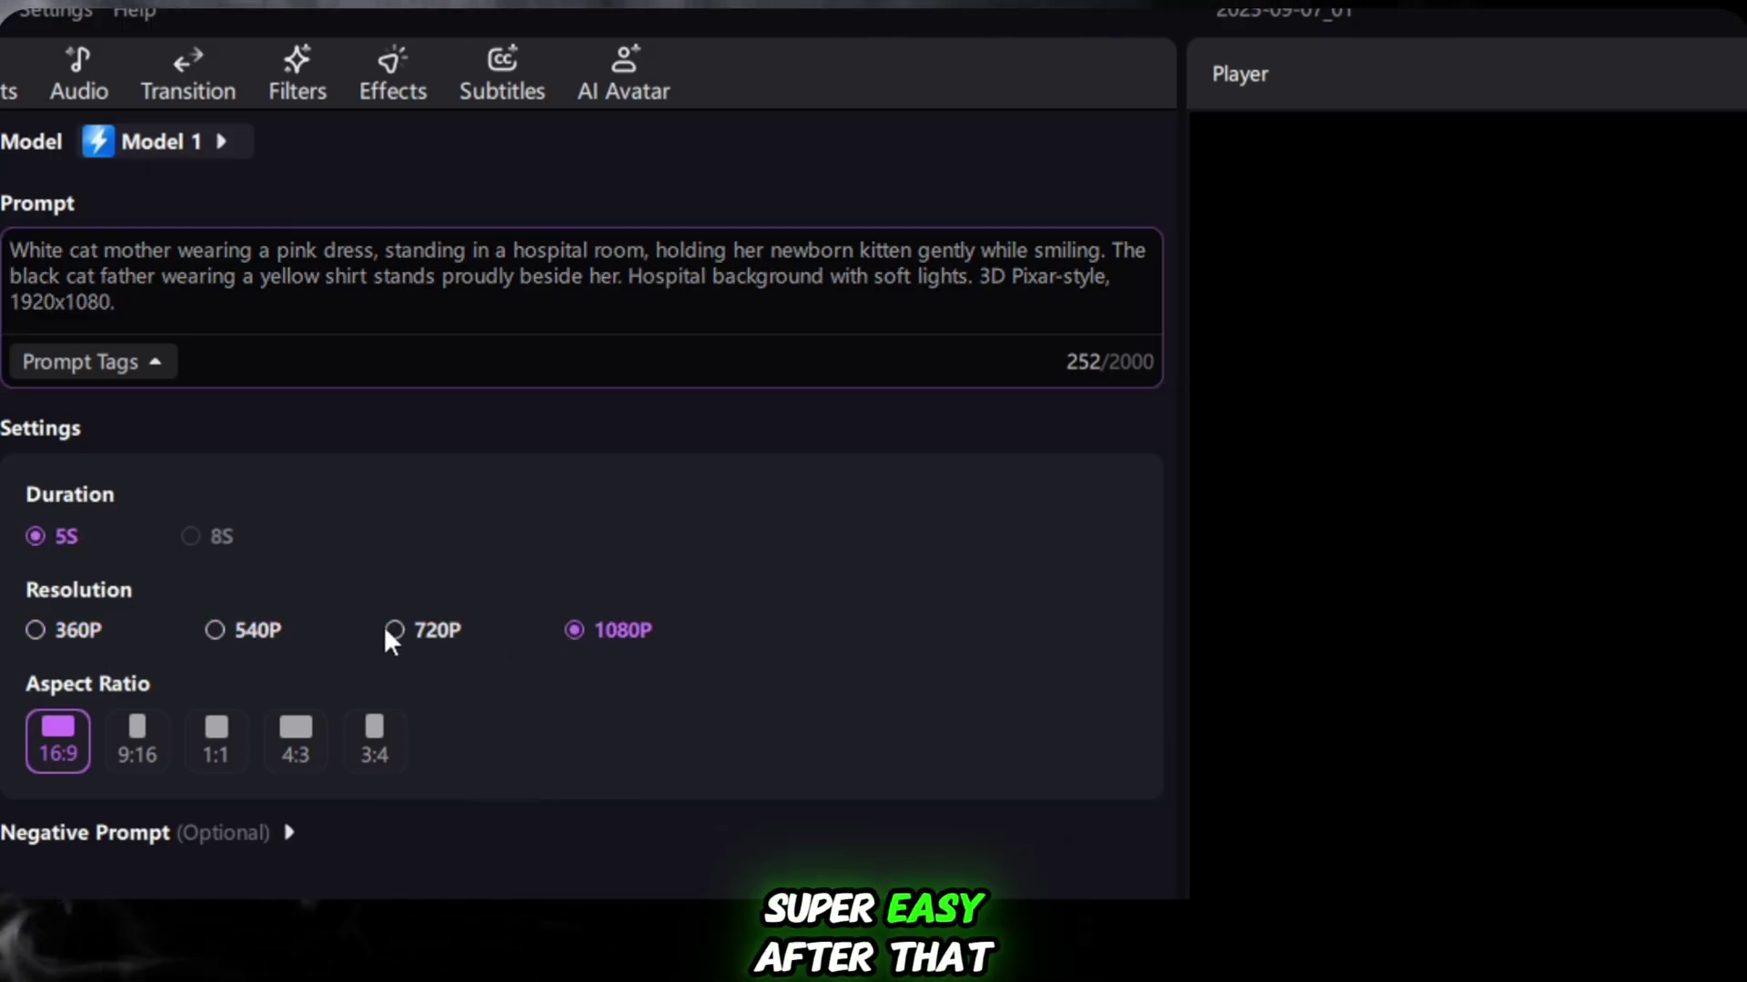
left_click(259, 632)
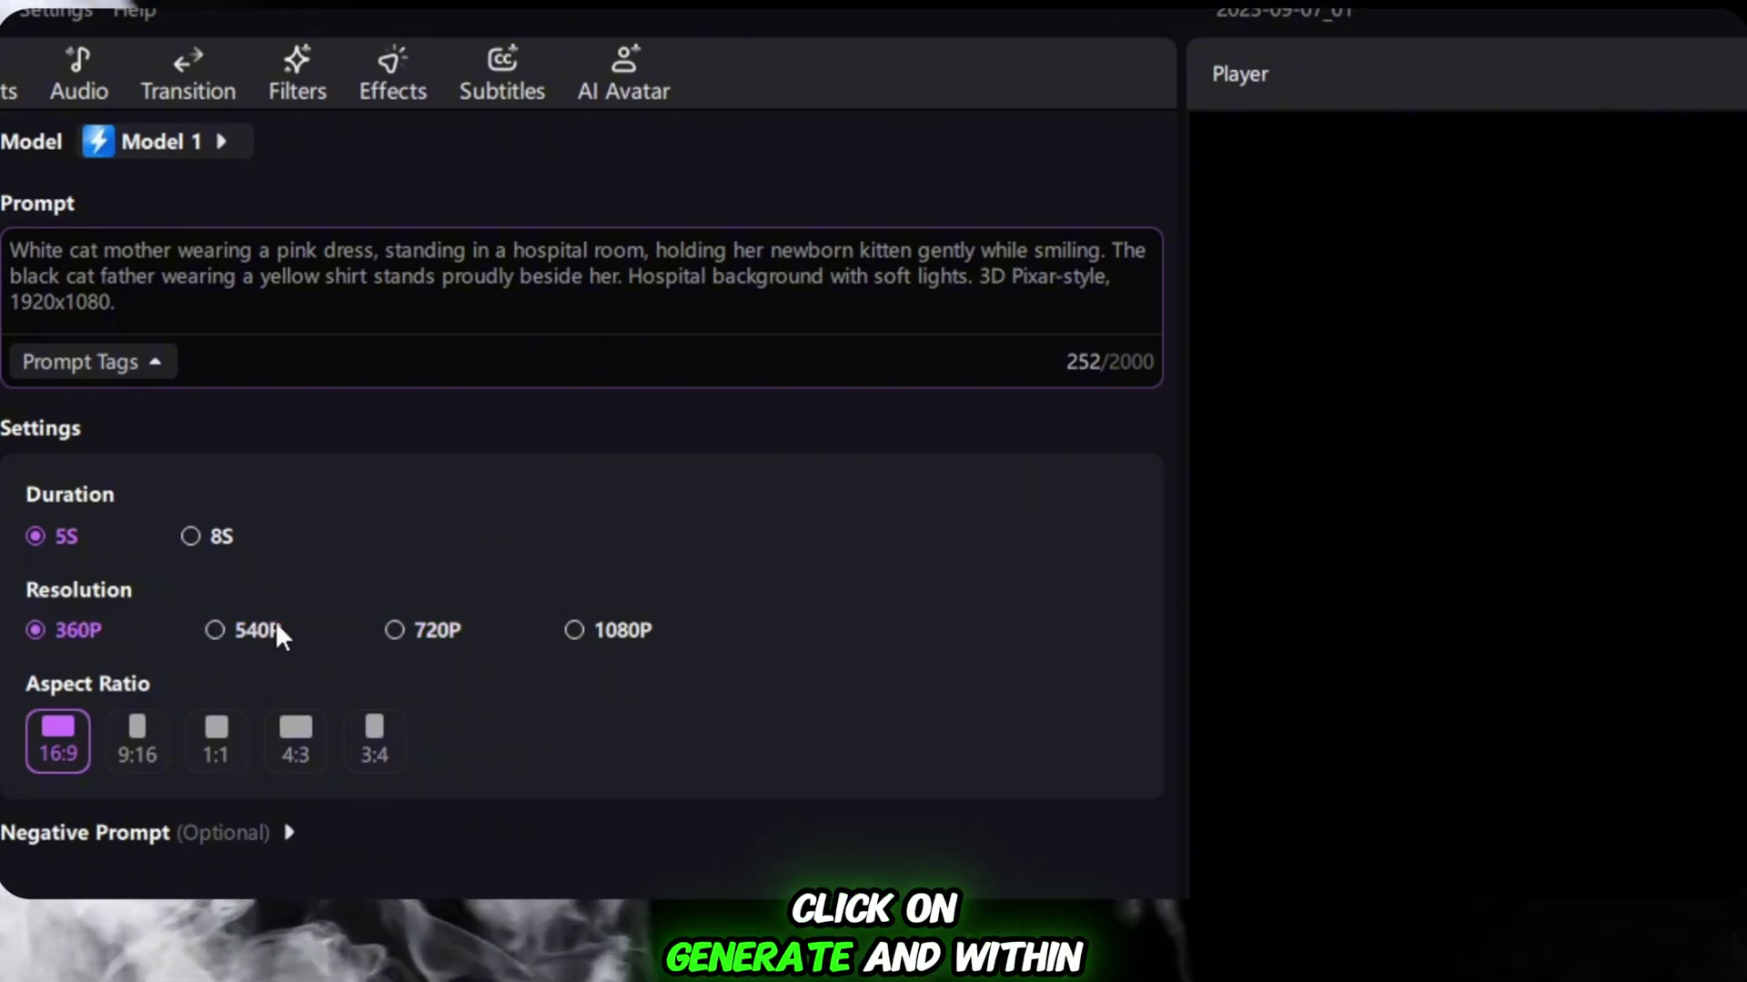
left_click(574, 632)
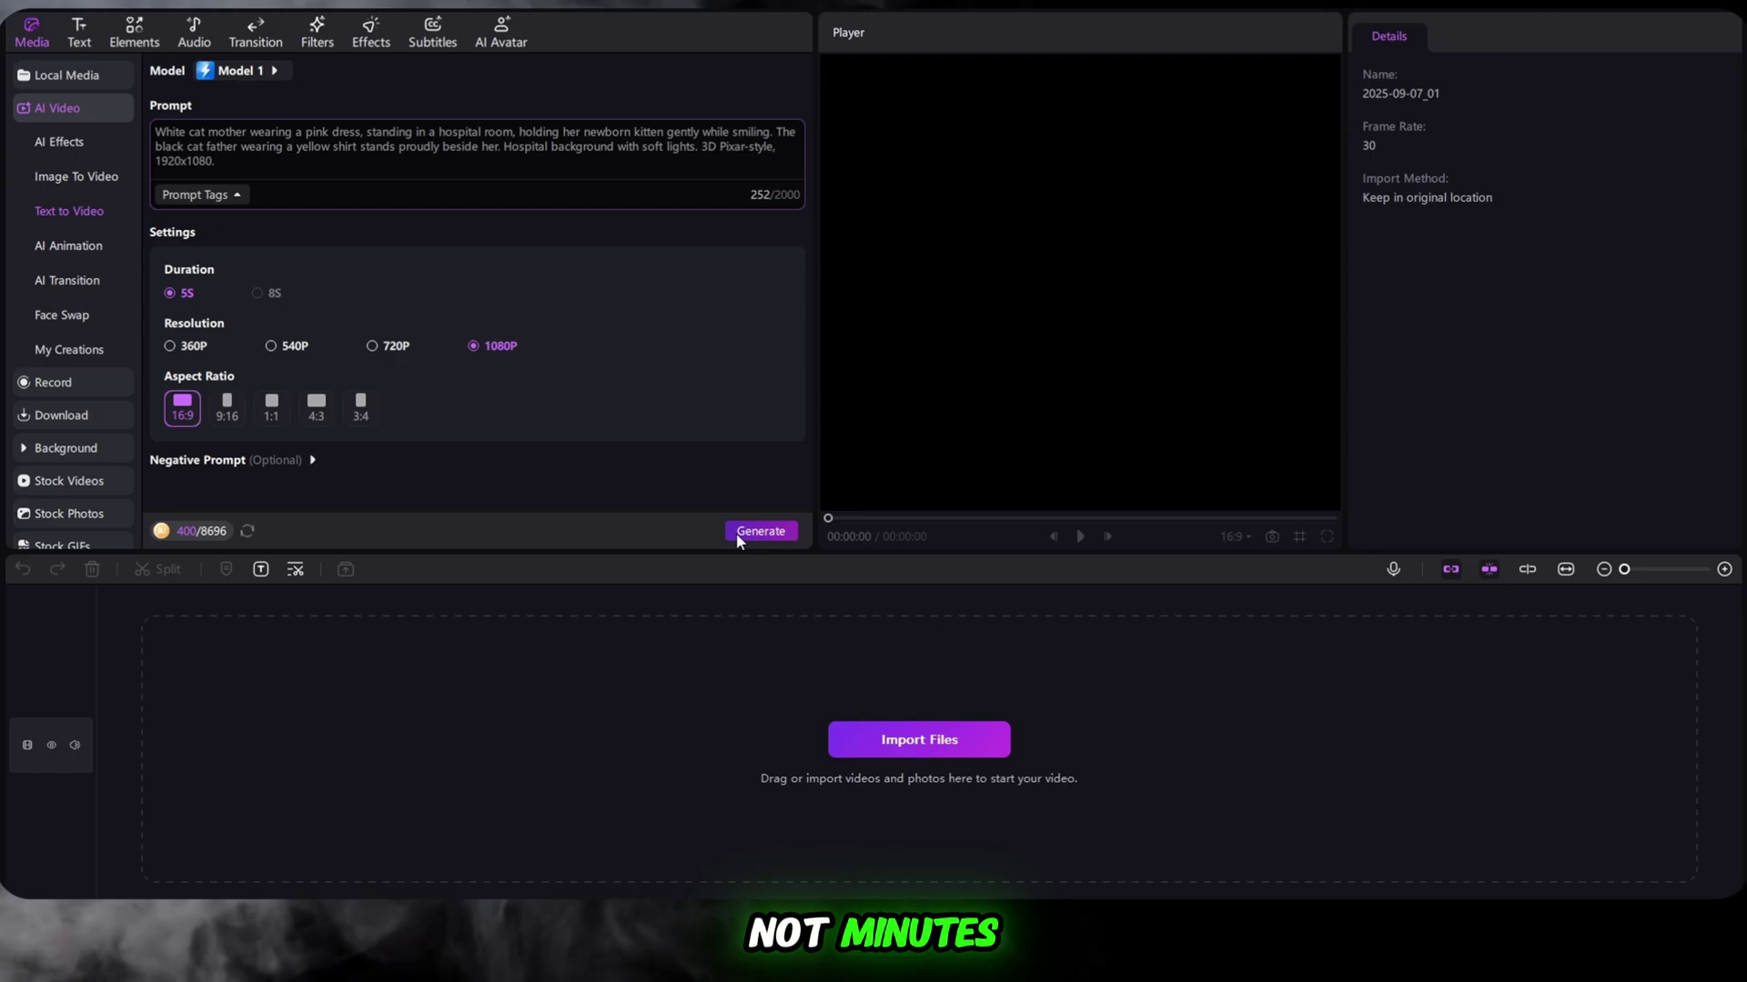
left_click(748, 534)
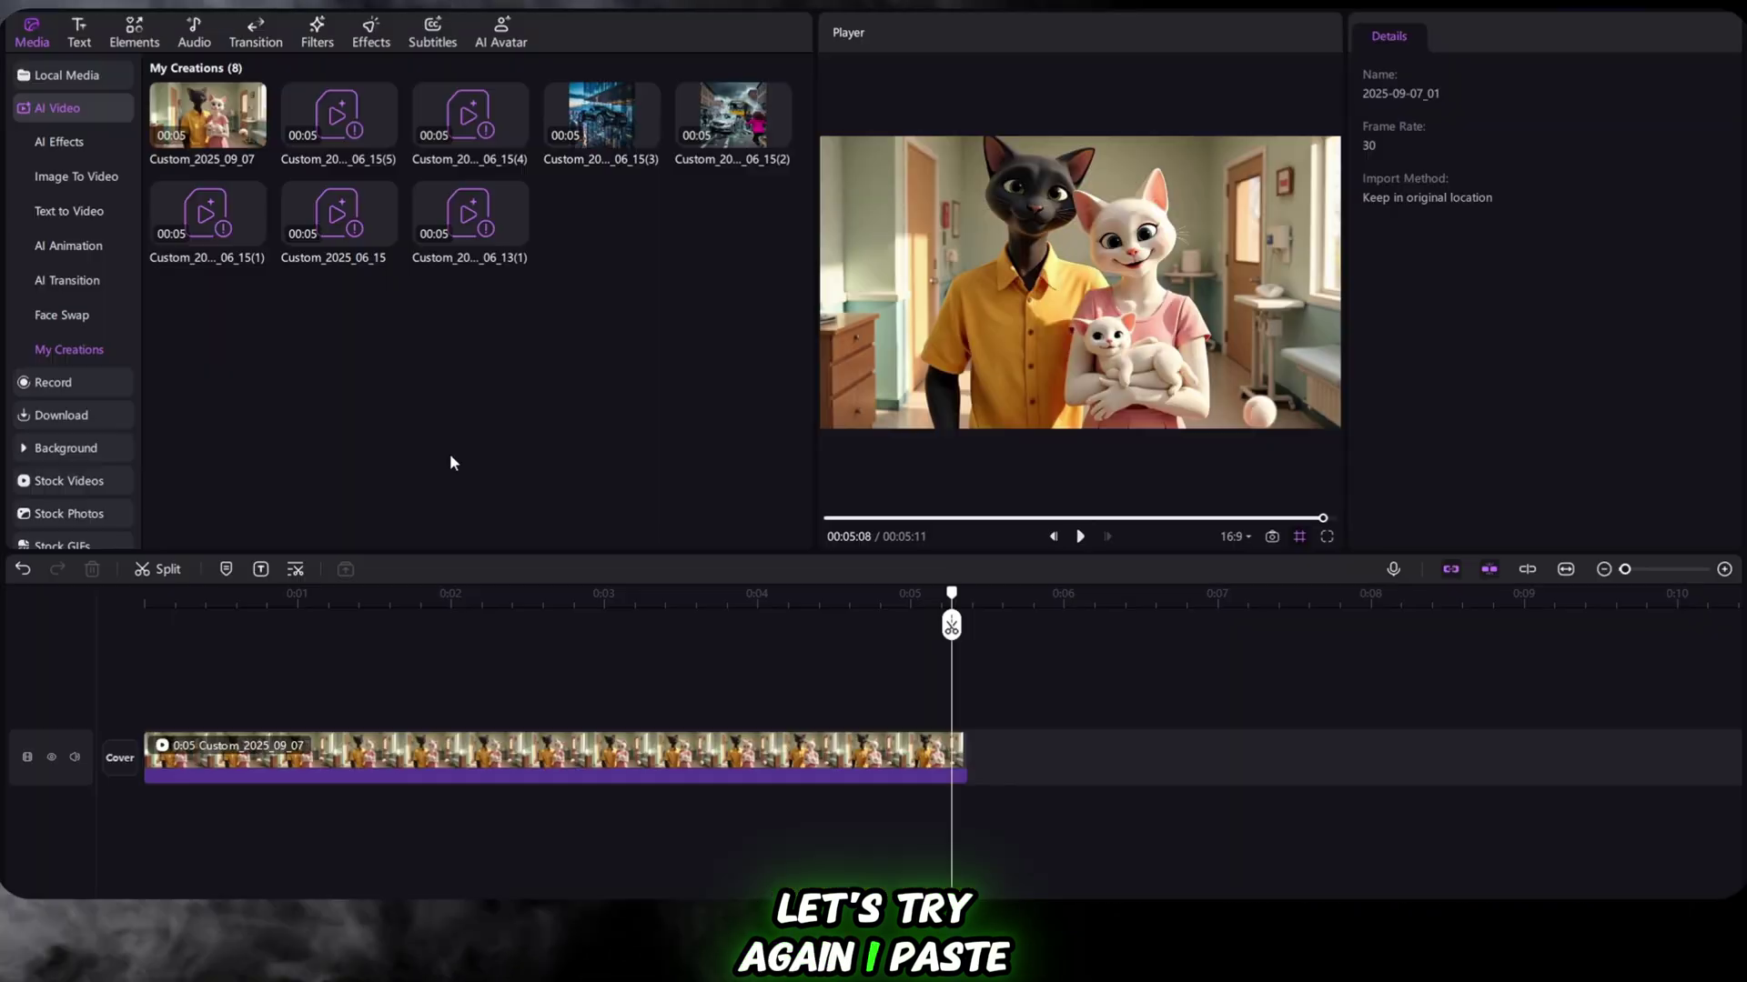
- Rewind the preview and copy the Prompt 4 shark scene from ChatGPT
left_click_drag(951, 600, 162, 600)
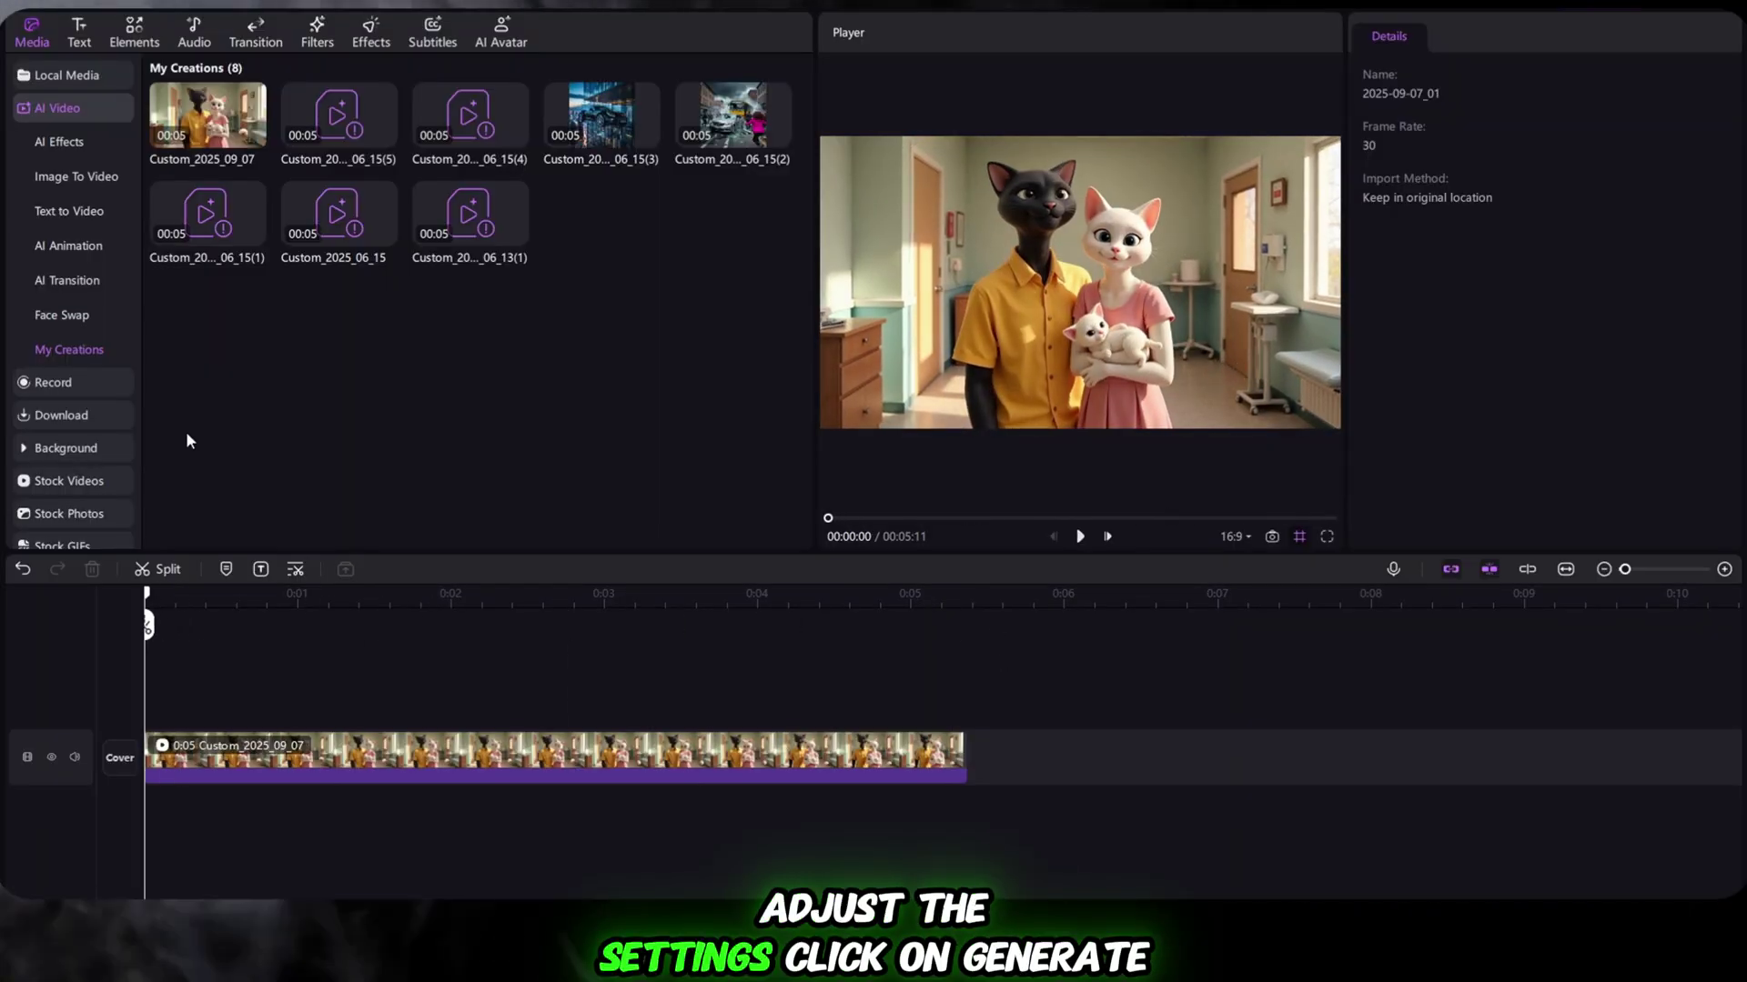
left_click(70, 211)
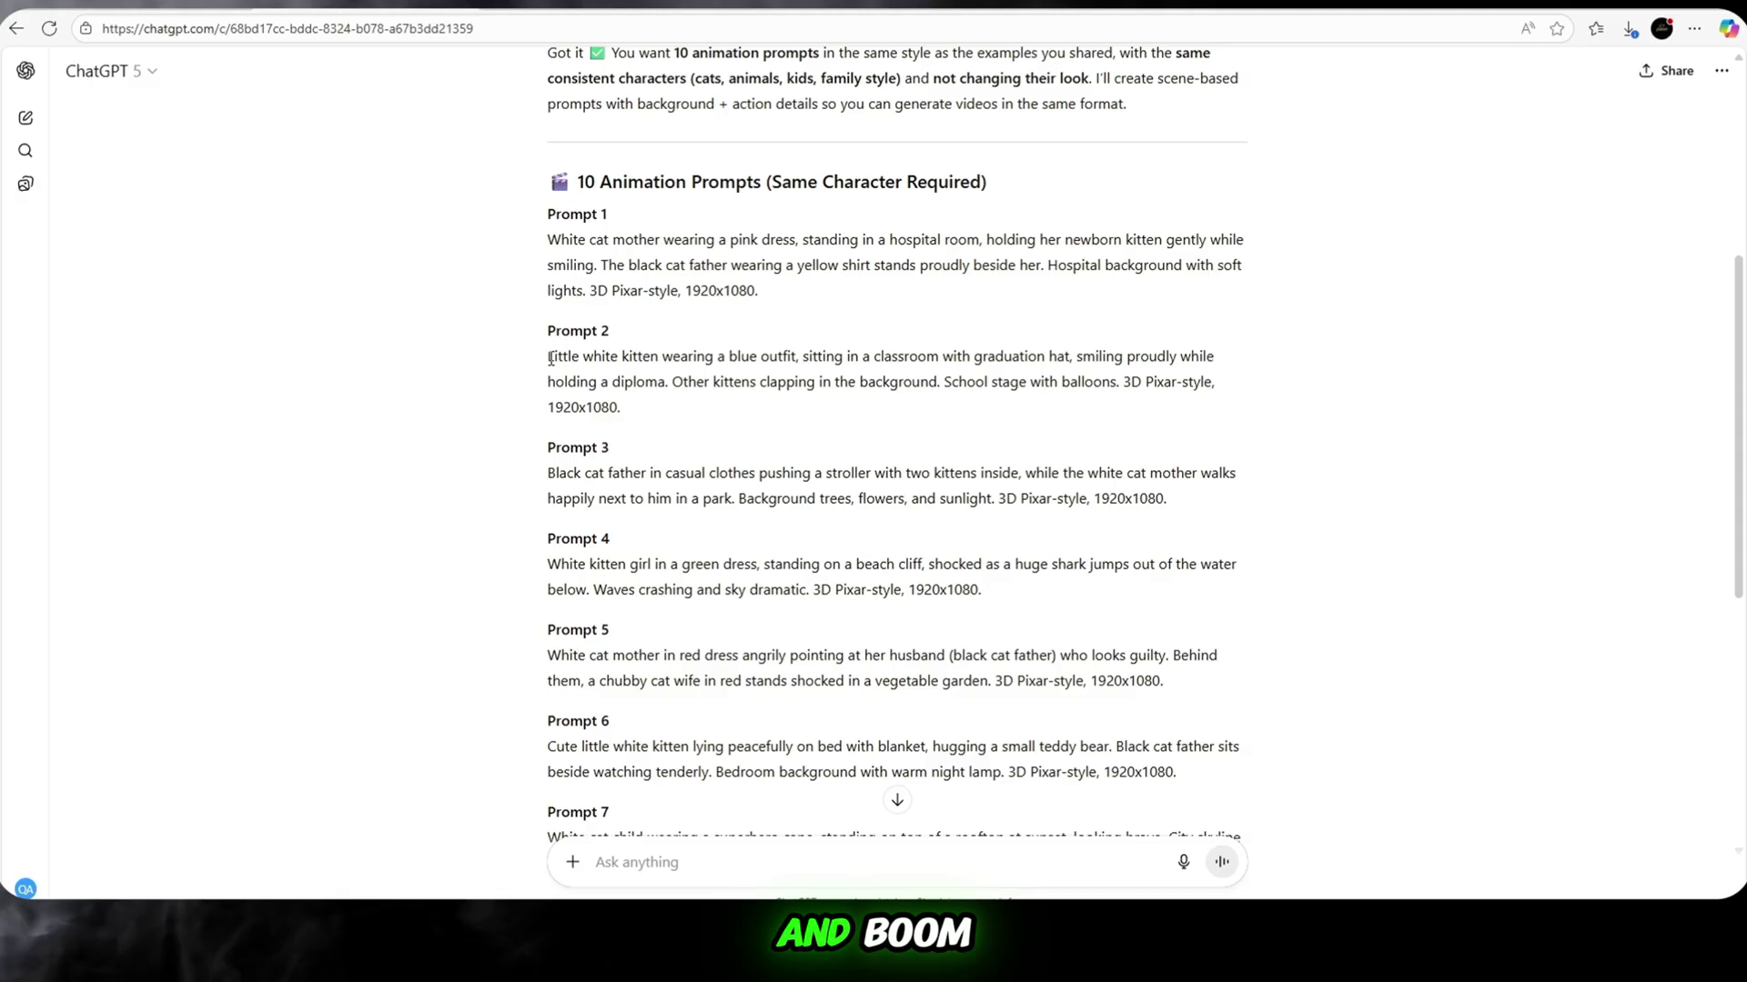
left_click_drag(548, 357, 665, 405)
left_click_drag(550, 472, 1248, 501)
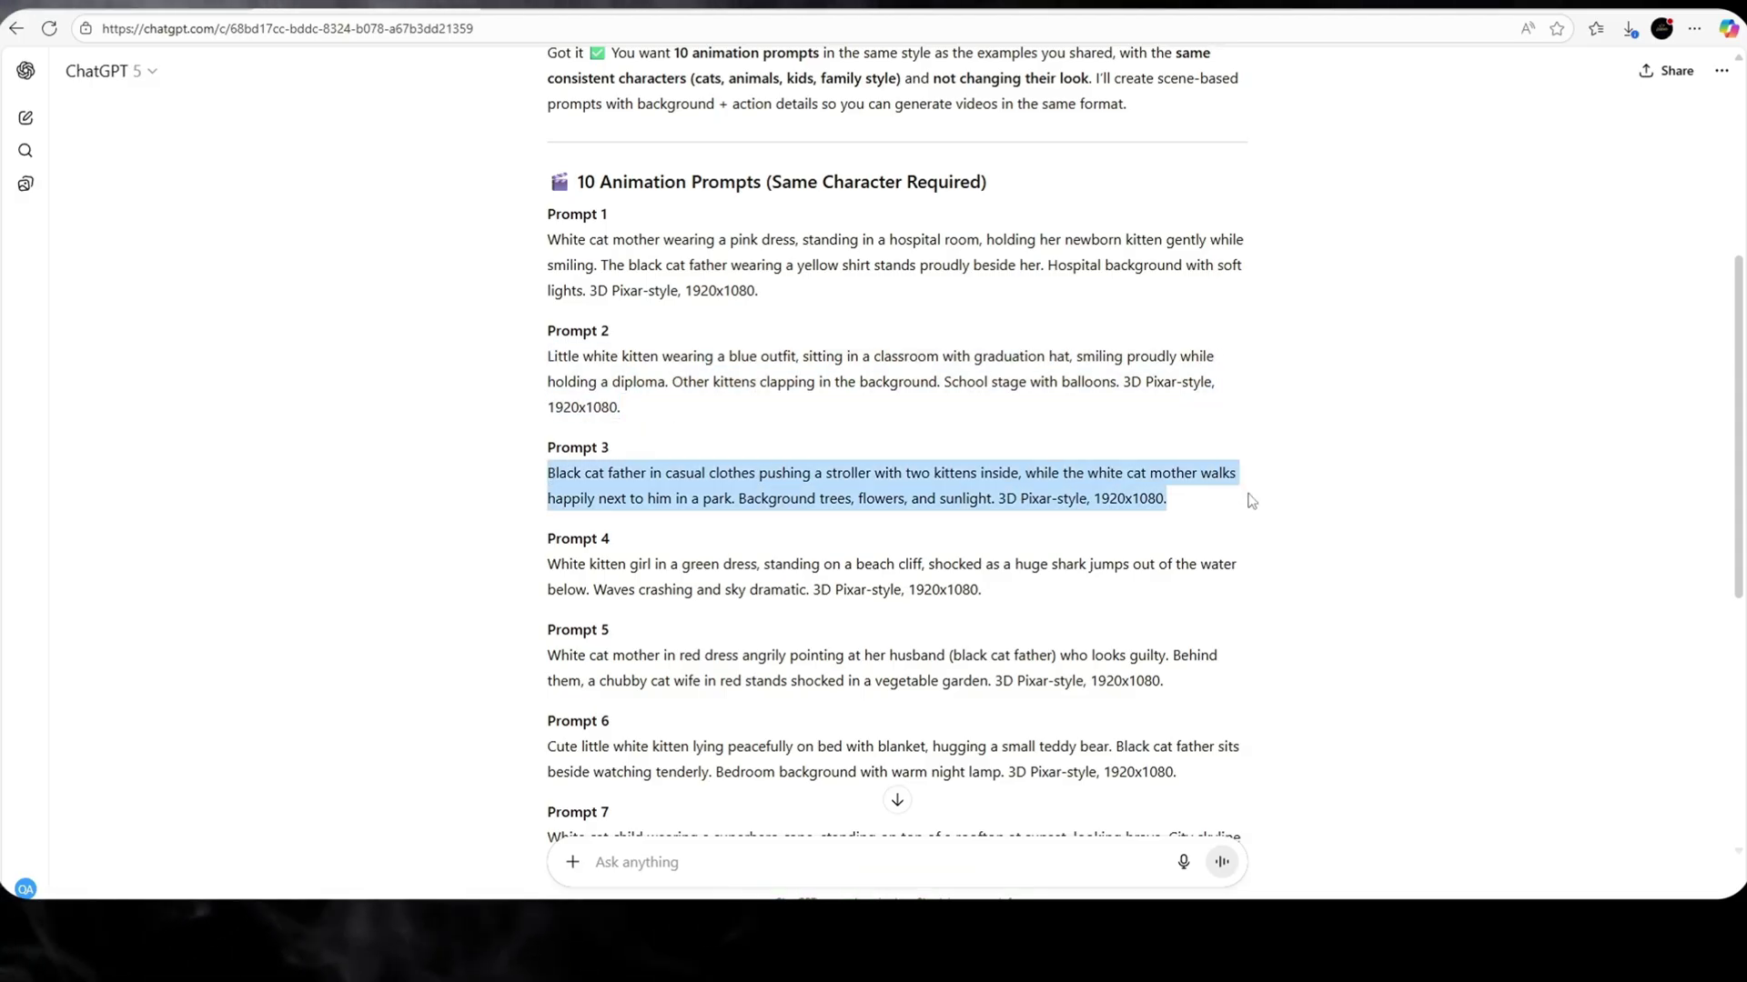
left_click_drag(547, 564, 983, 592)
right_click(696, 570)
left_click(737, 585)
- Generate the pasted shark prompt at 720P and add the clip at the timeline start
right_click(360, 150)
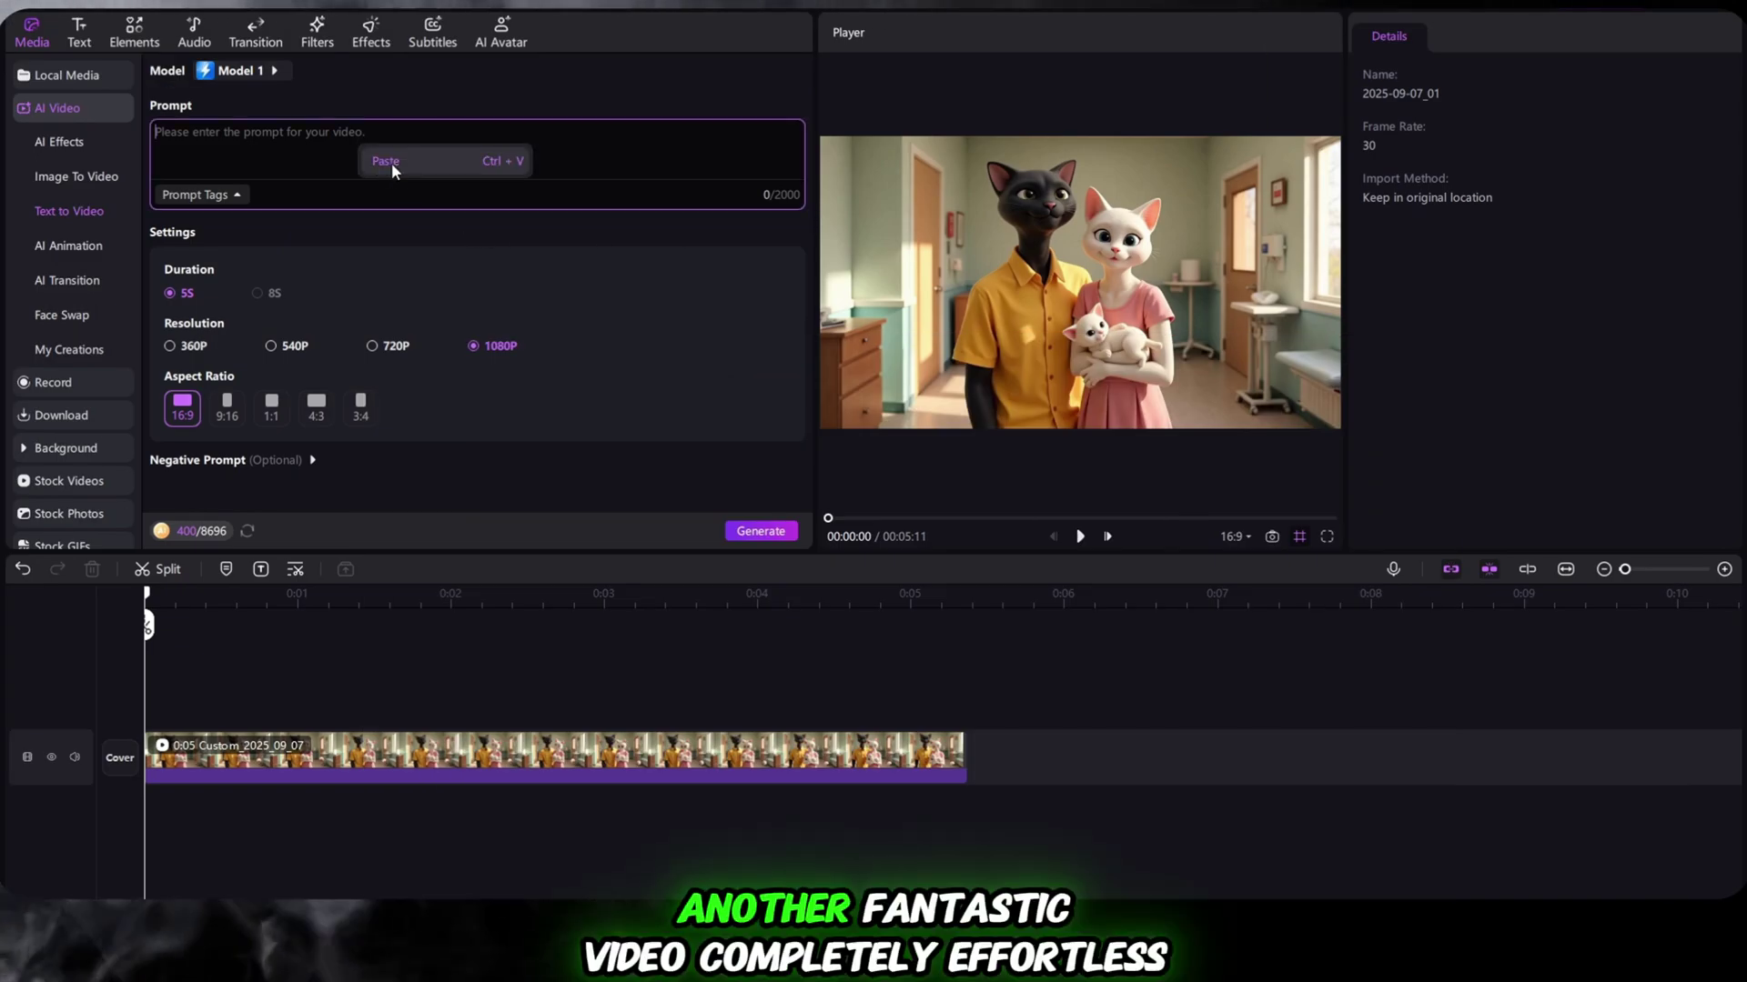
left_click(388, 162)
left_click(372, 346)
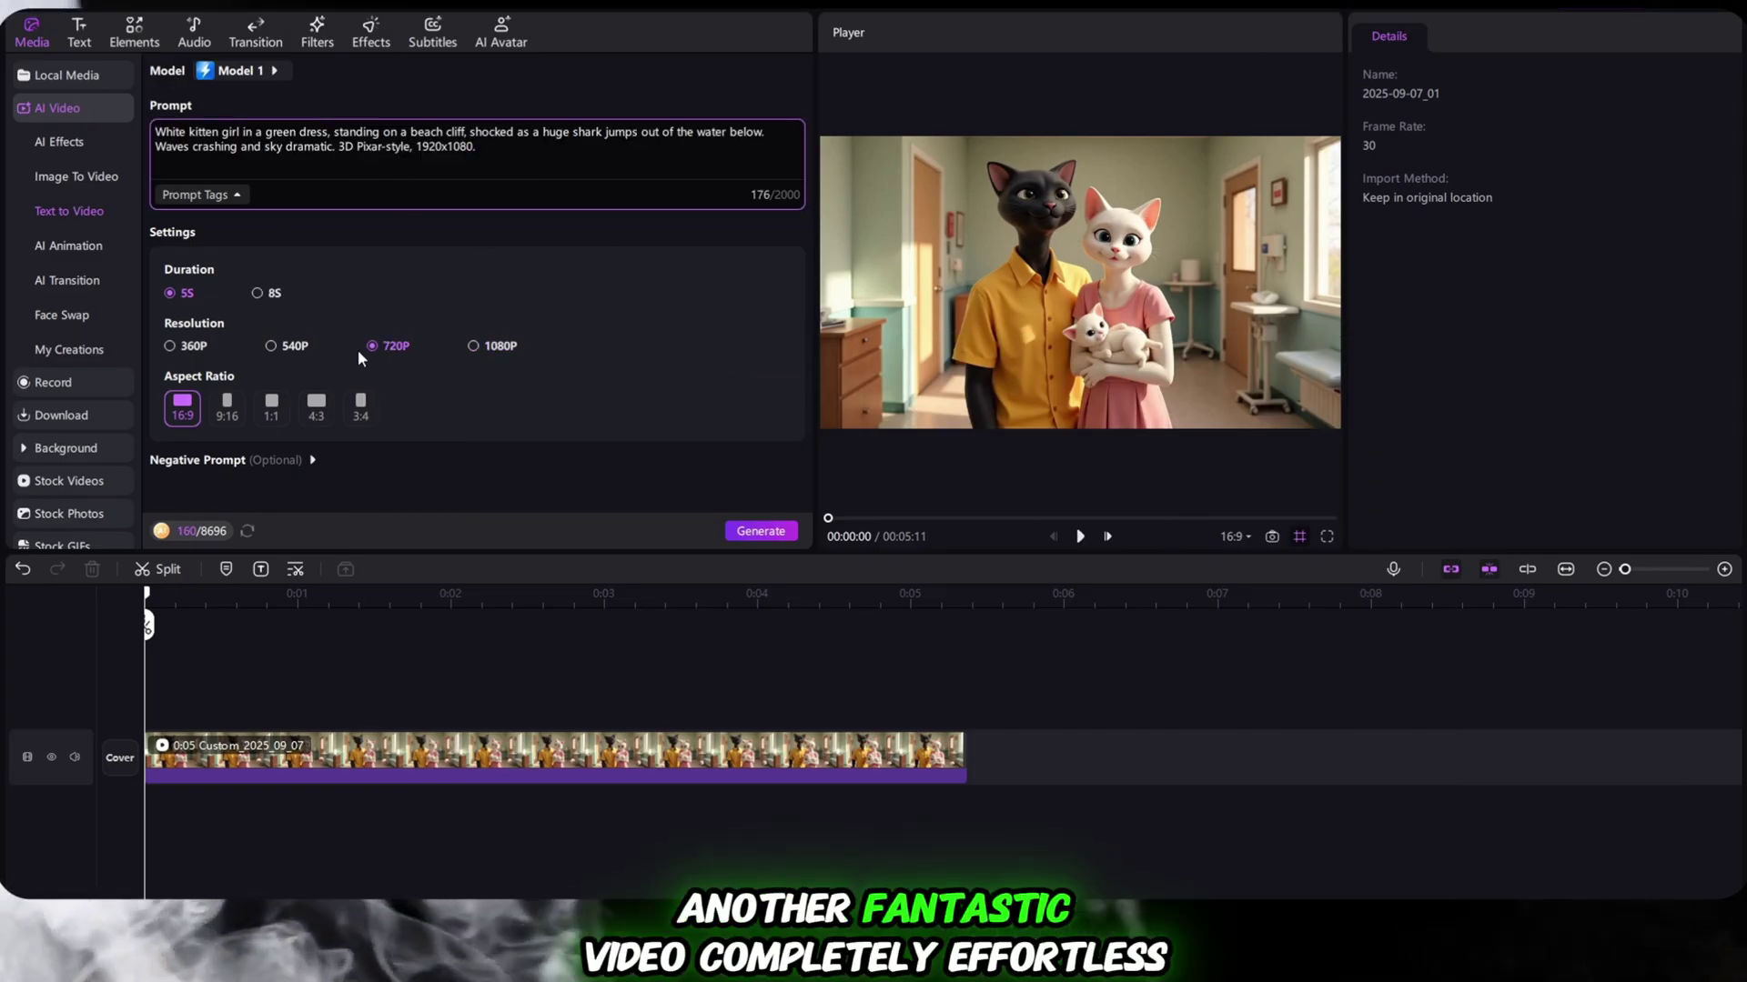
left_click(753, 531)
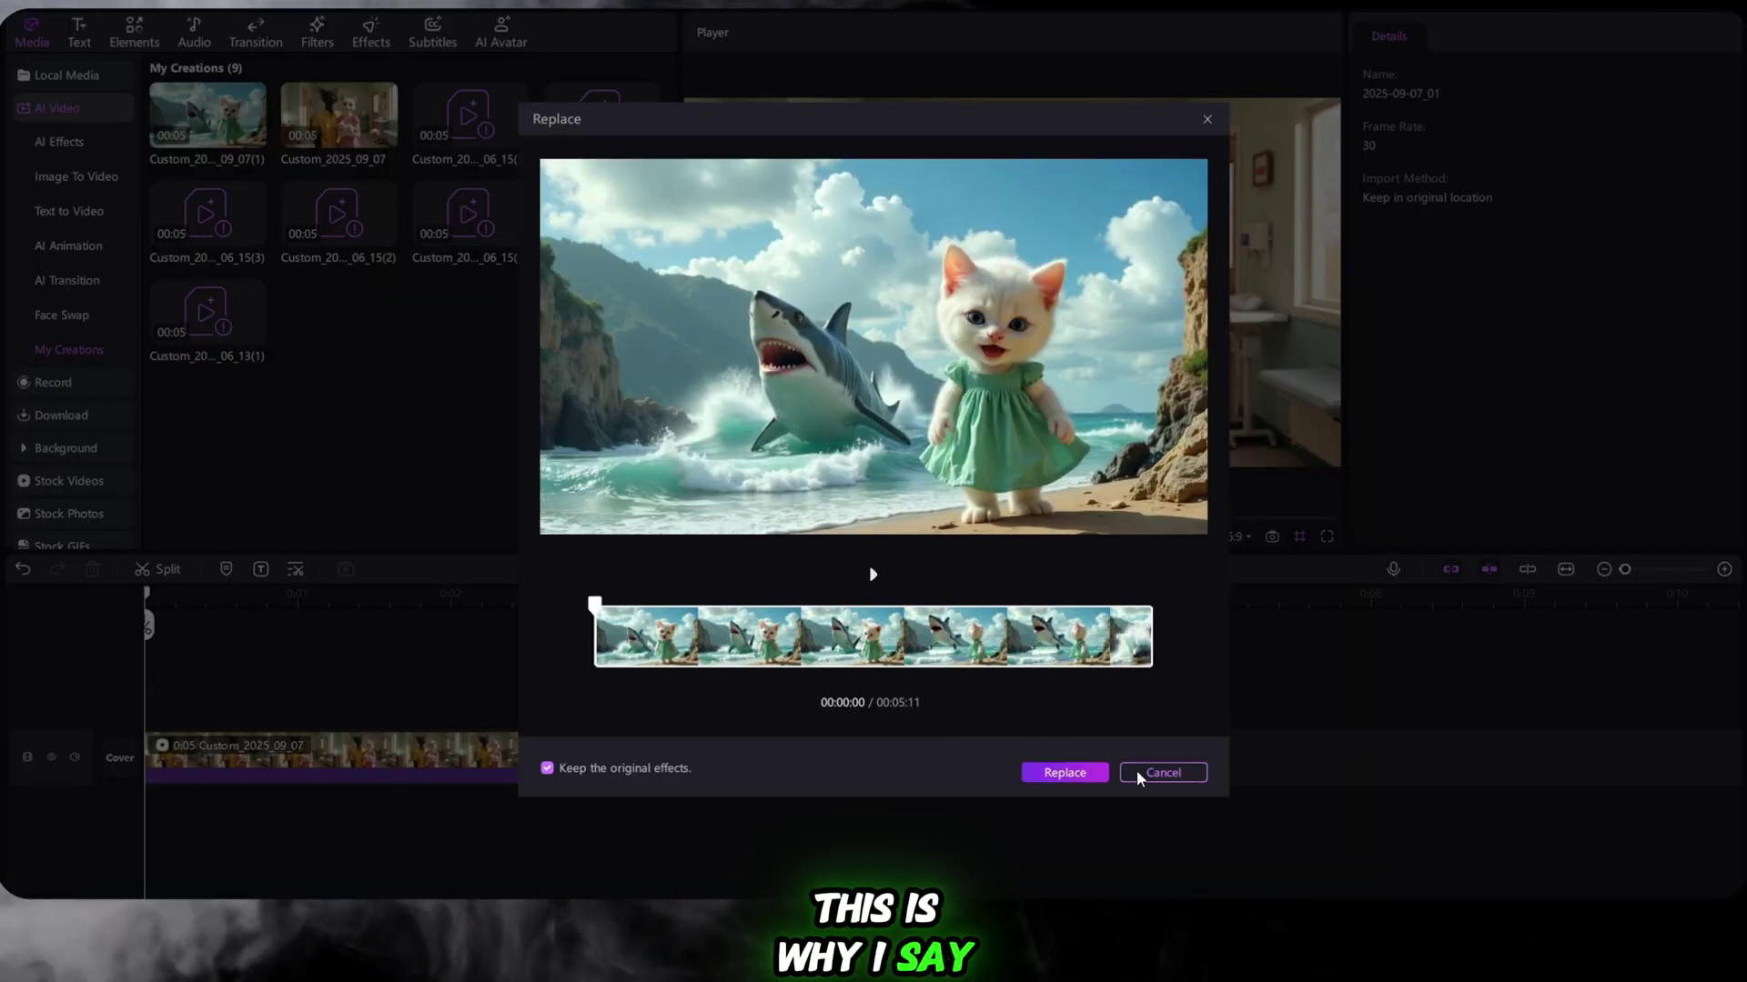
left_click(1139, 773)
left_click(256, 135)
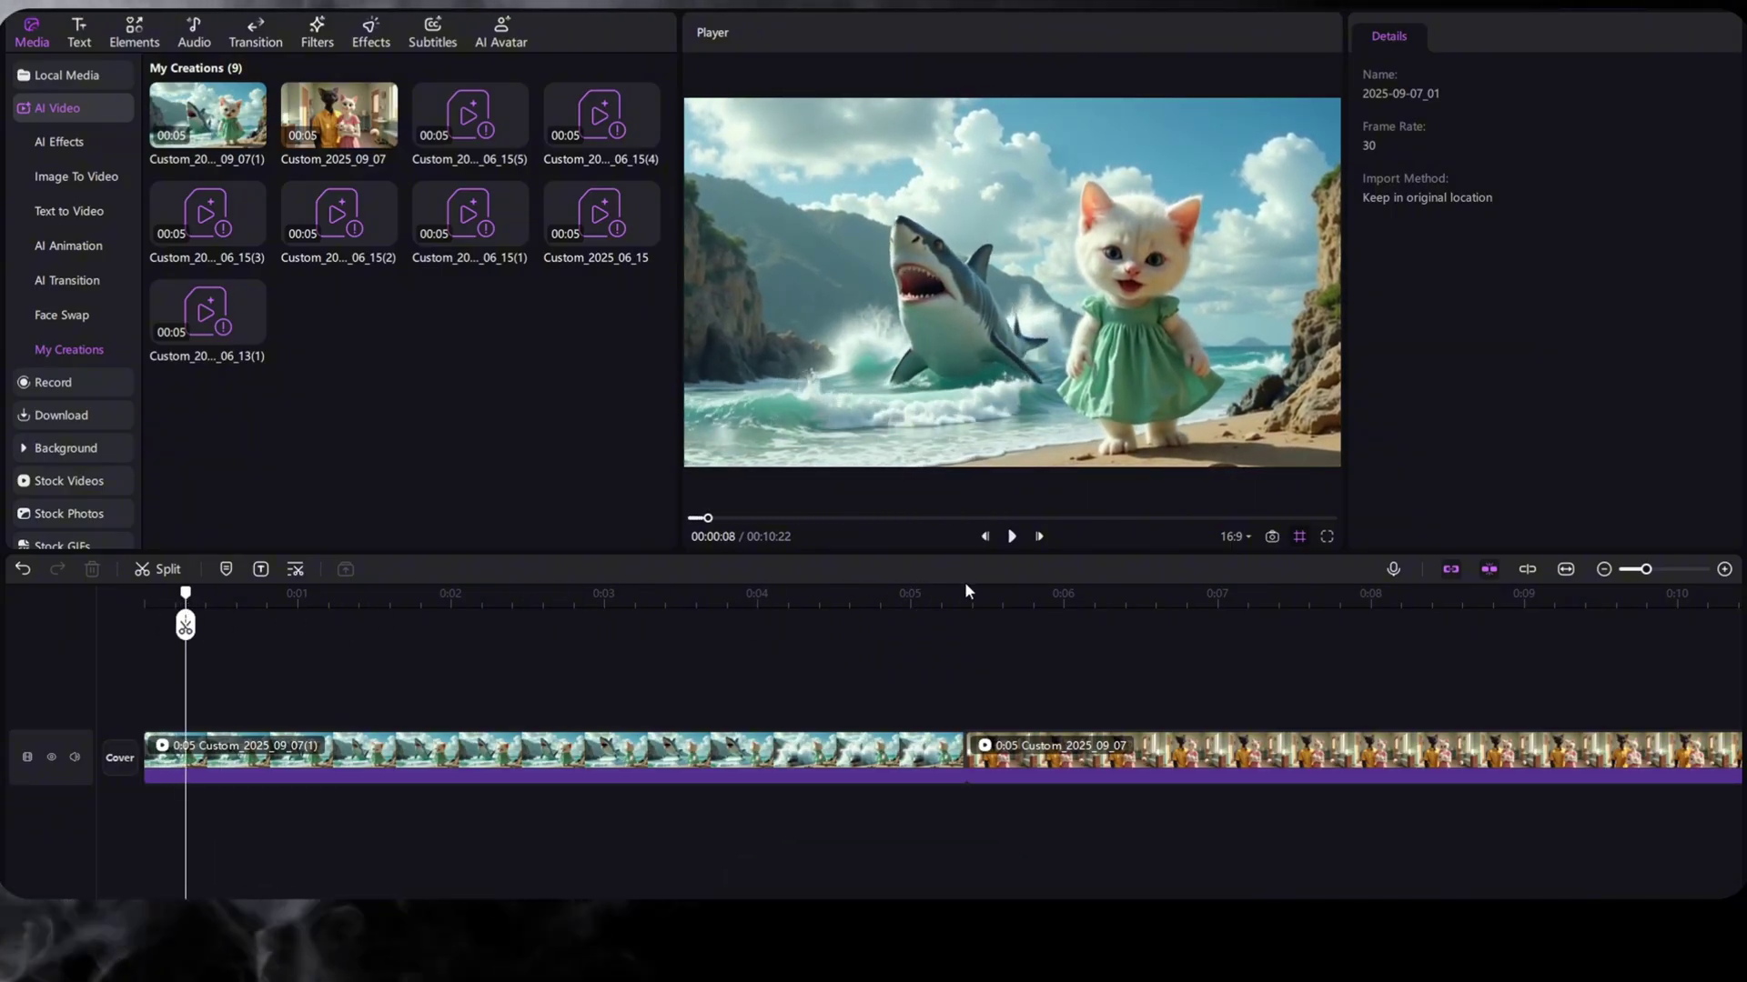
- Play back both timeline clips, keep the faster stable model, and start an image upload
left_click(1008, 539)
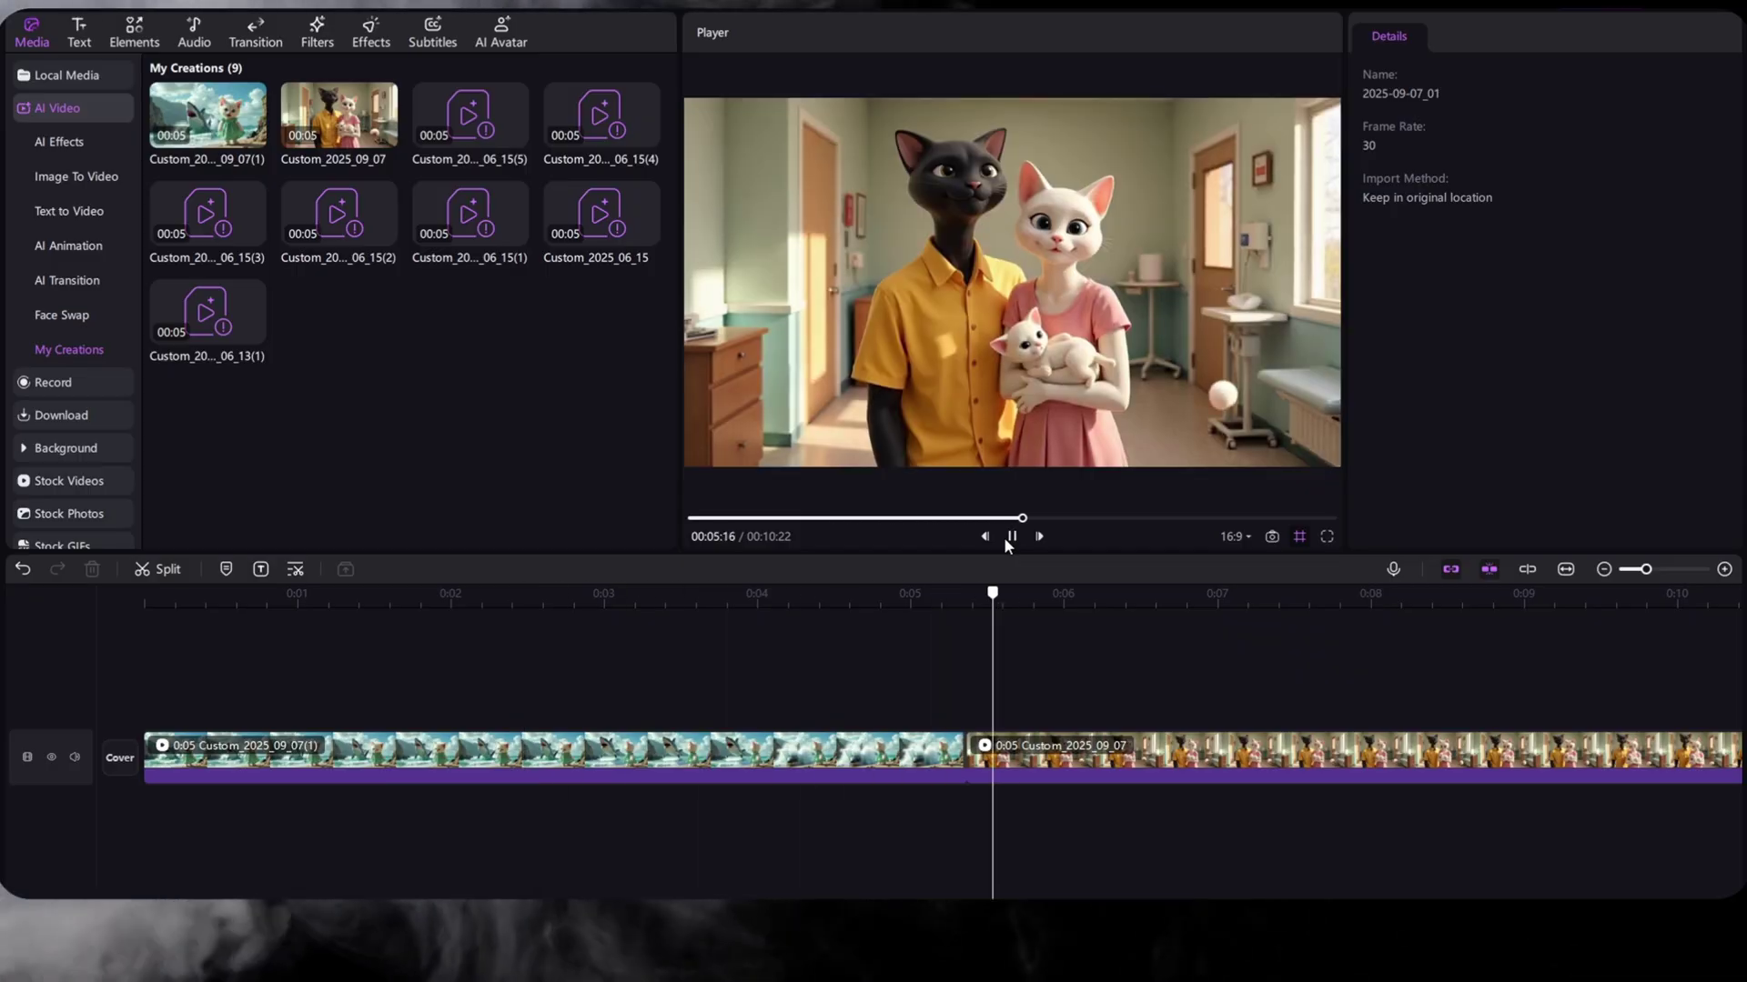
left_click(1005, 542)
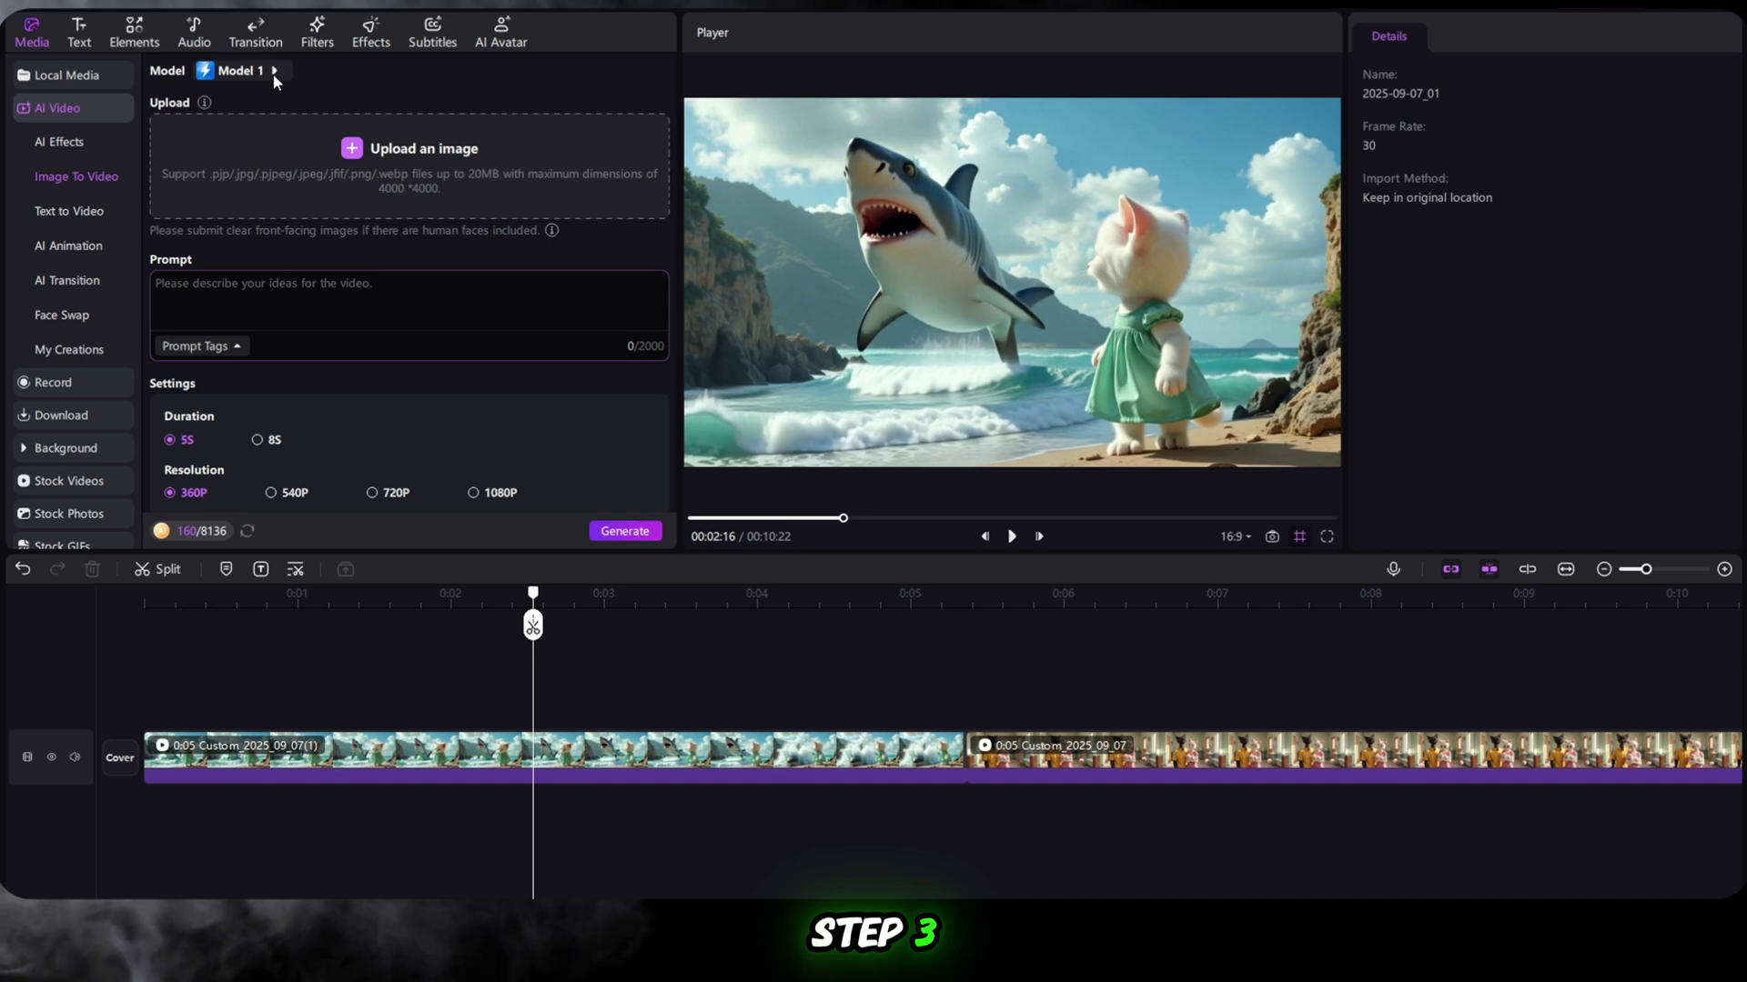
left_click(271, 72)
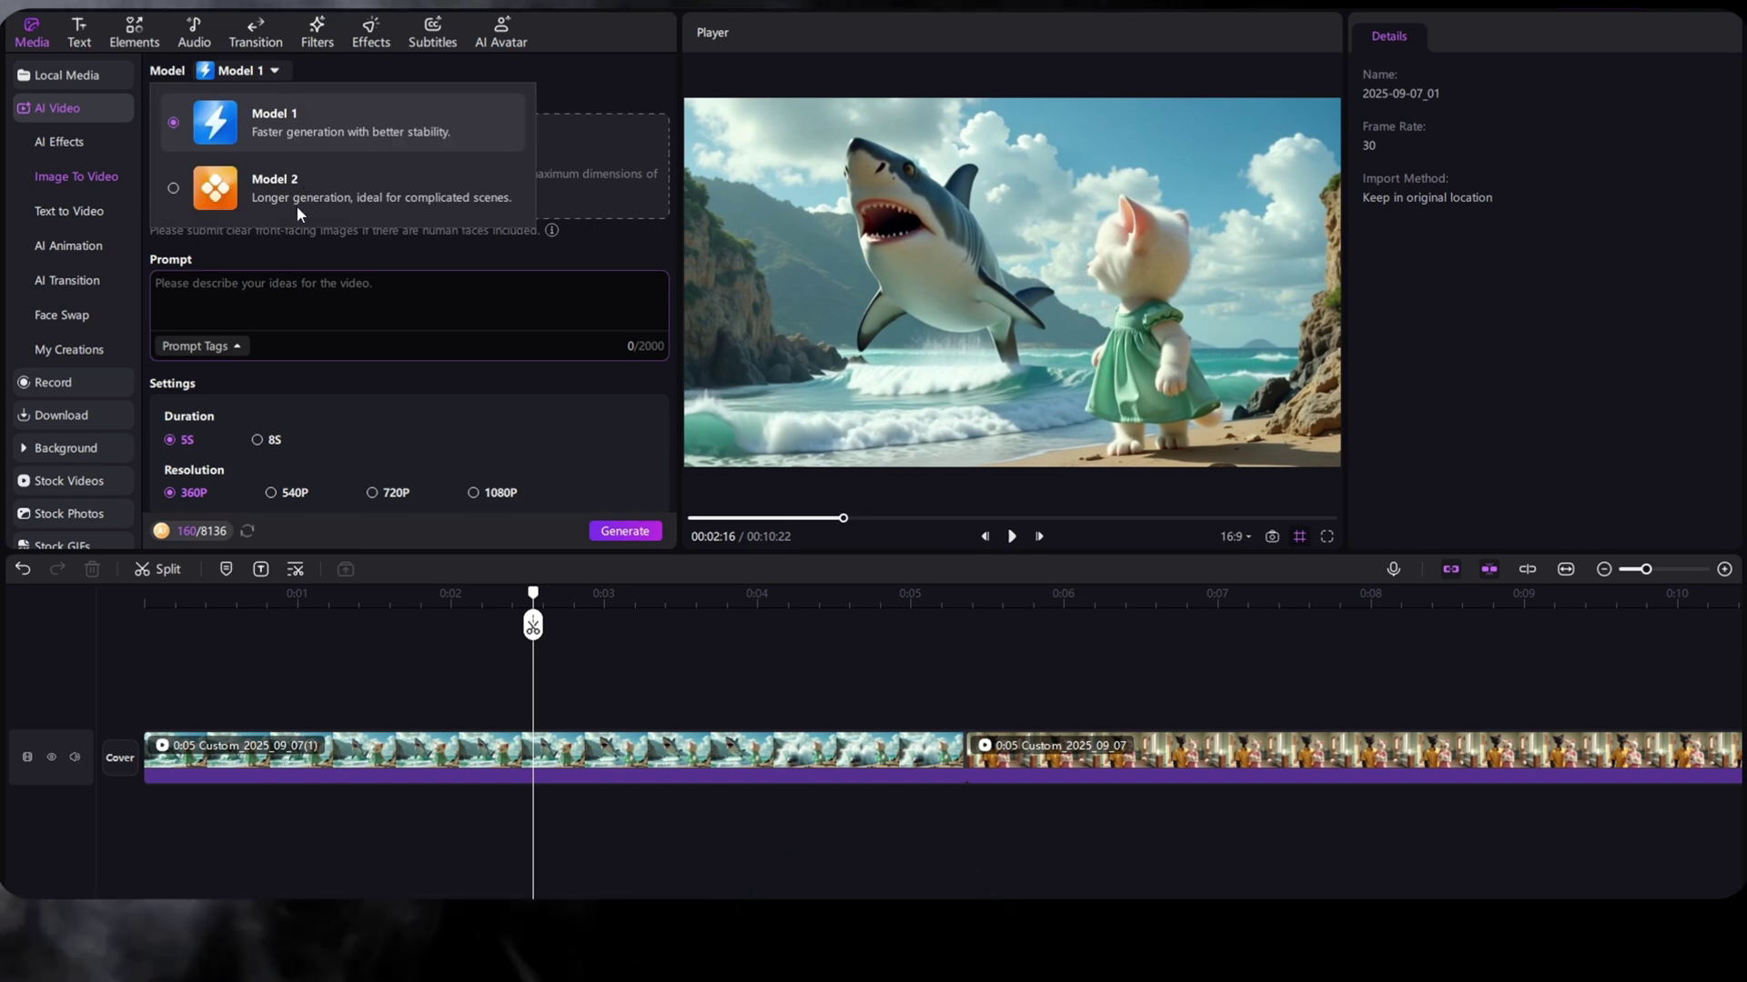
left_click(291, 128)
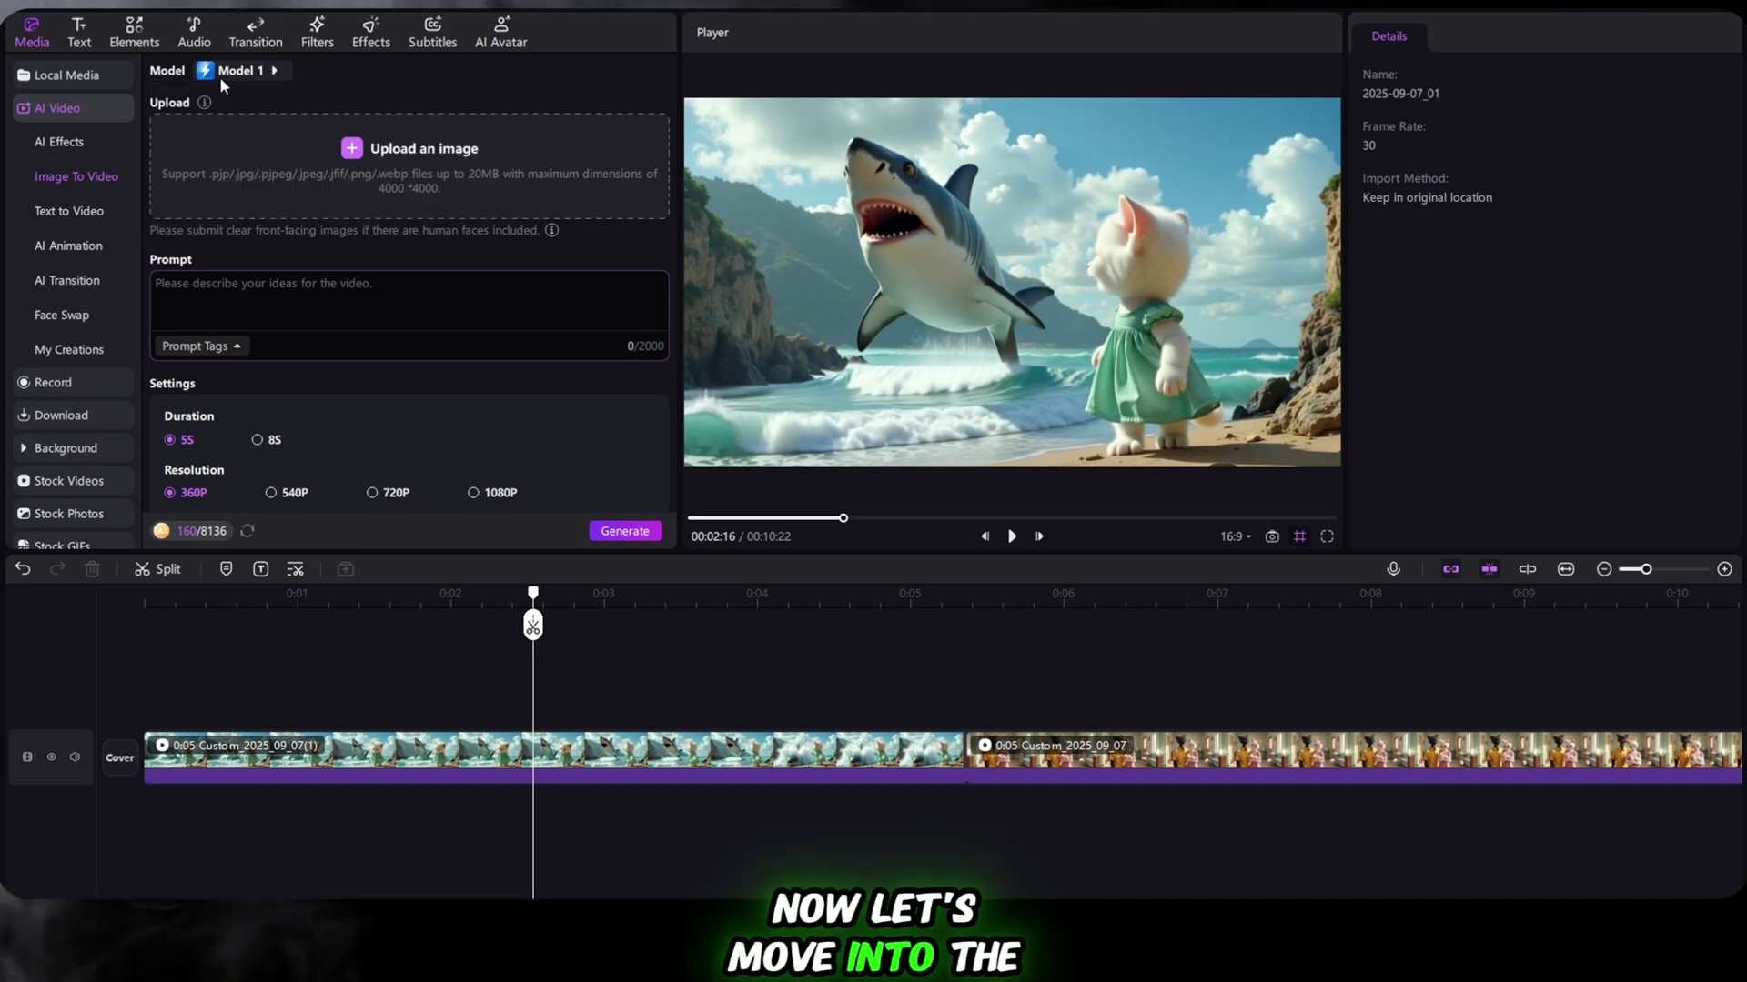
left_click(339, 217)
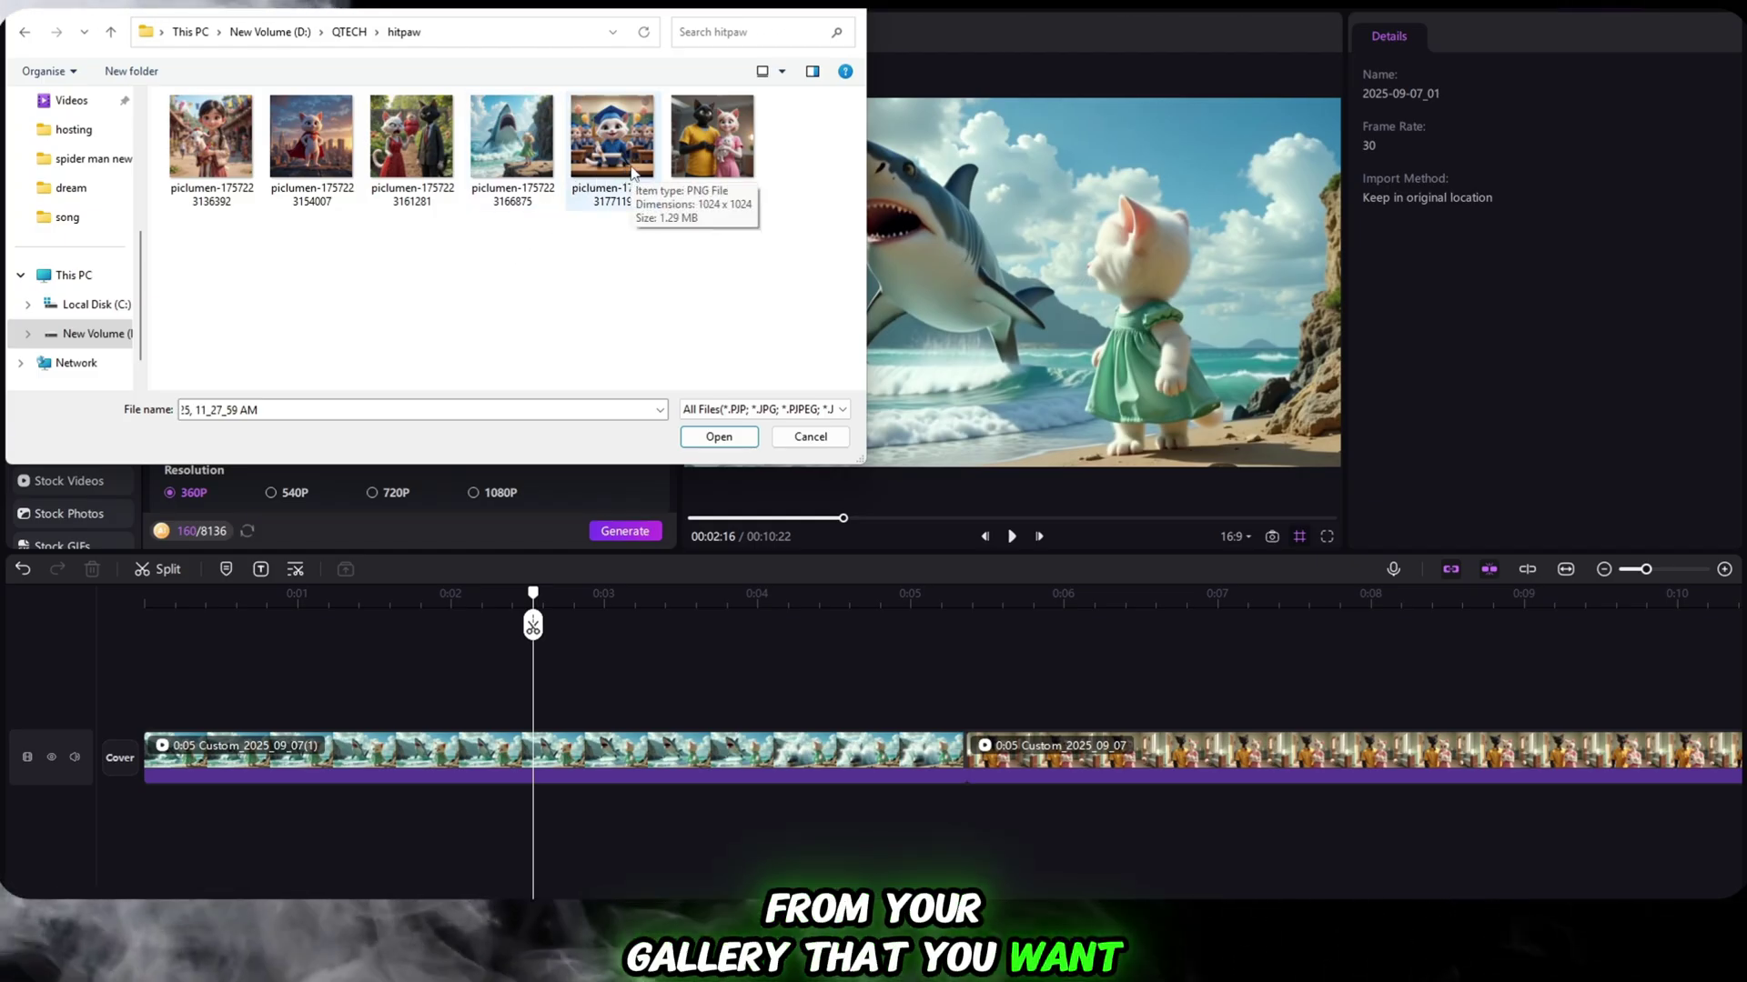
- Upload the superhero cat picture, prompt 'animate' at 1080P, and generate the video
double_click(311, 136)
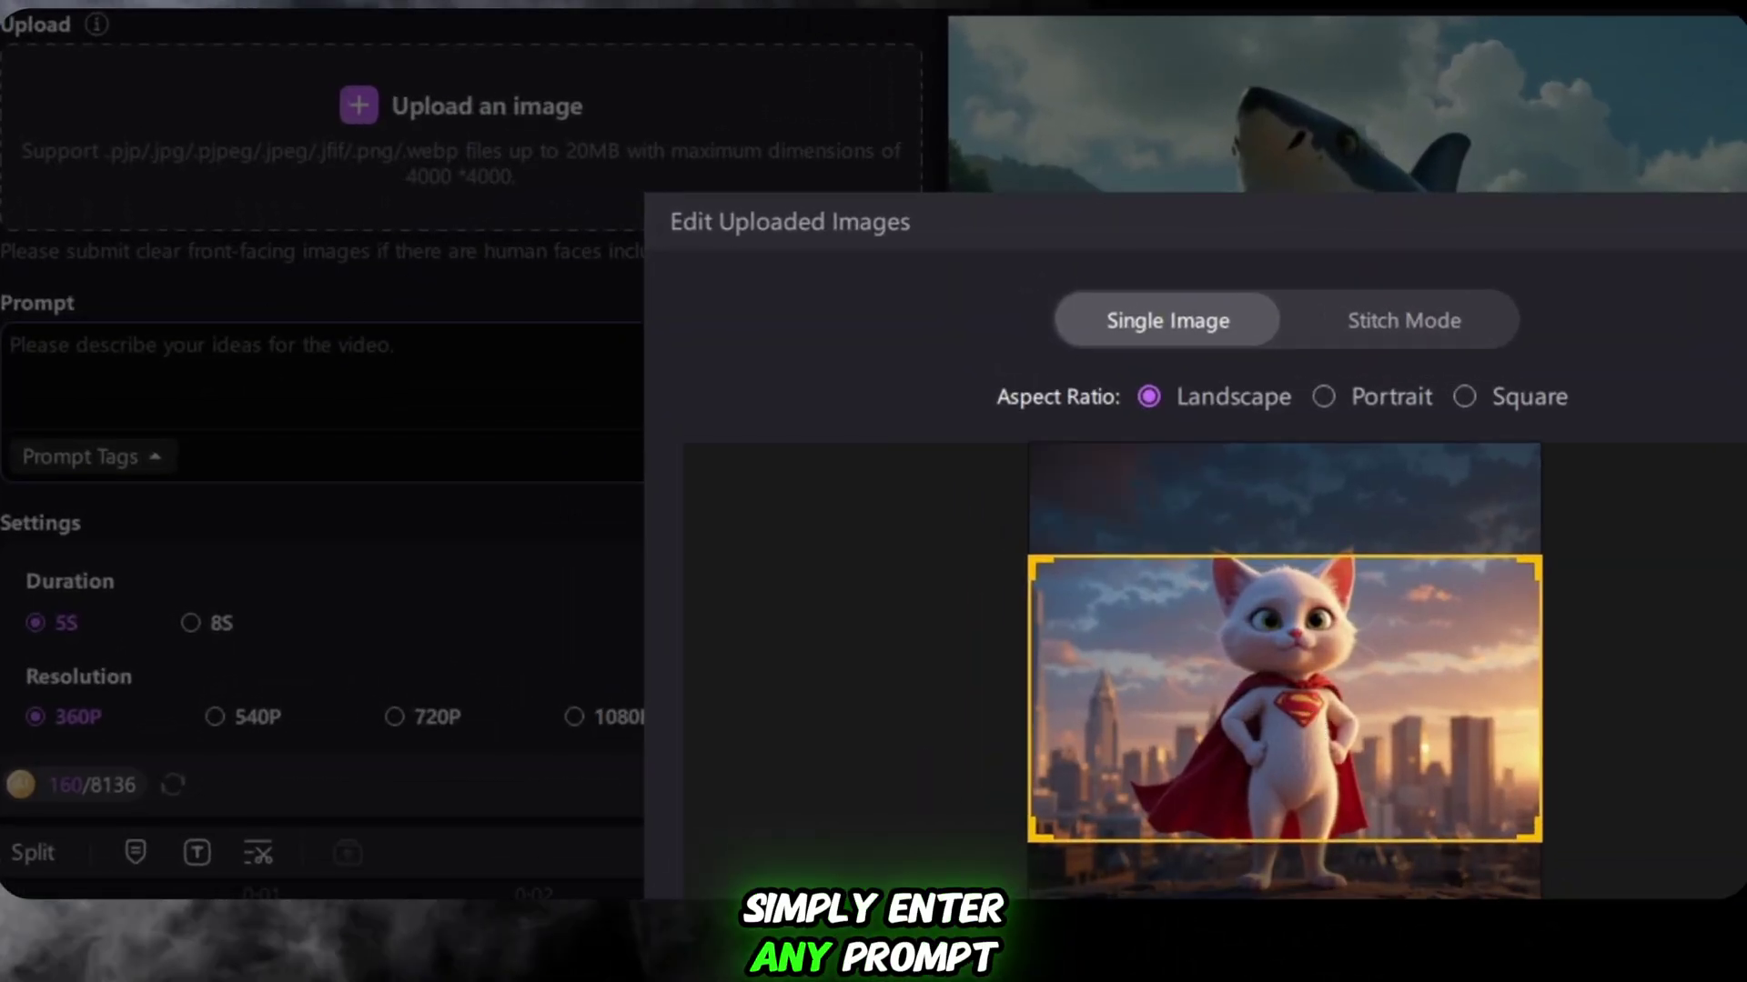
left_click(1267, 643)
type("animat")
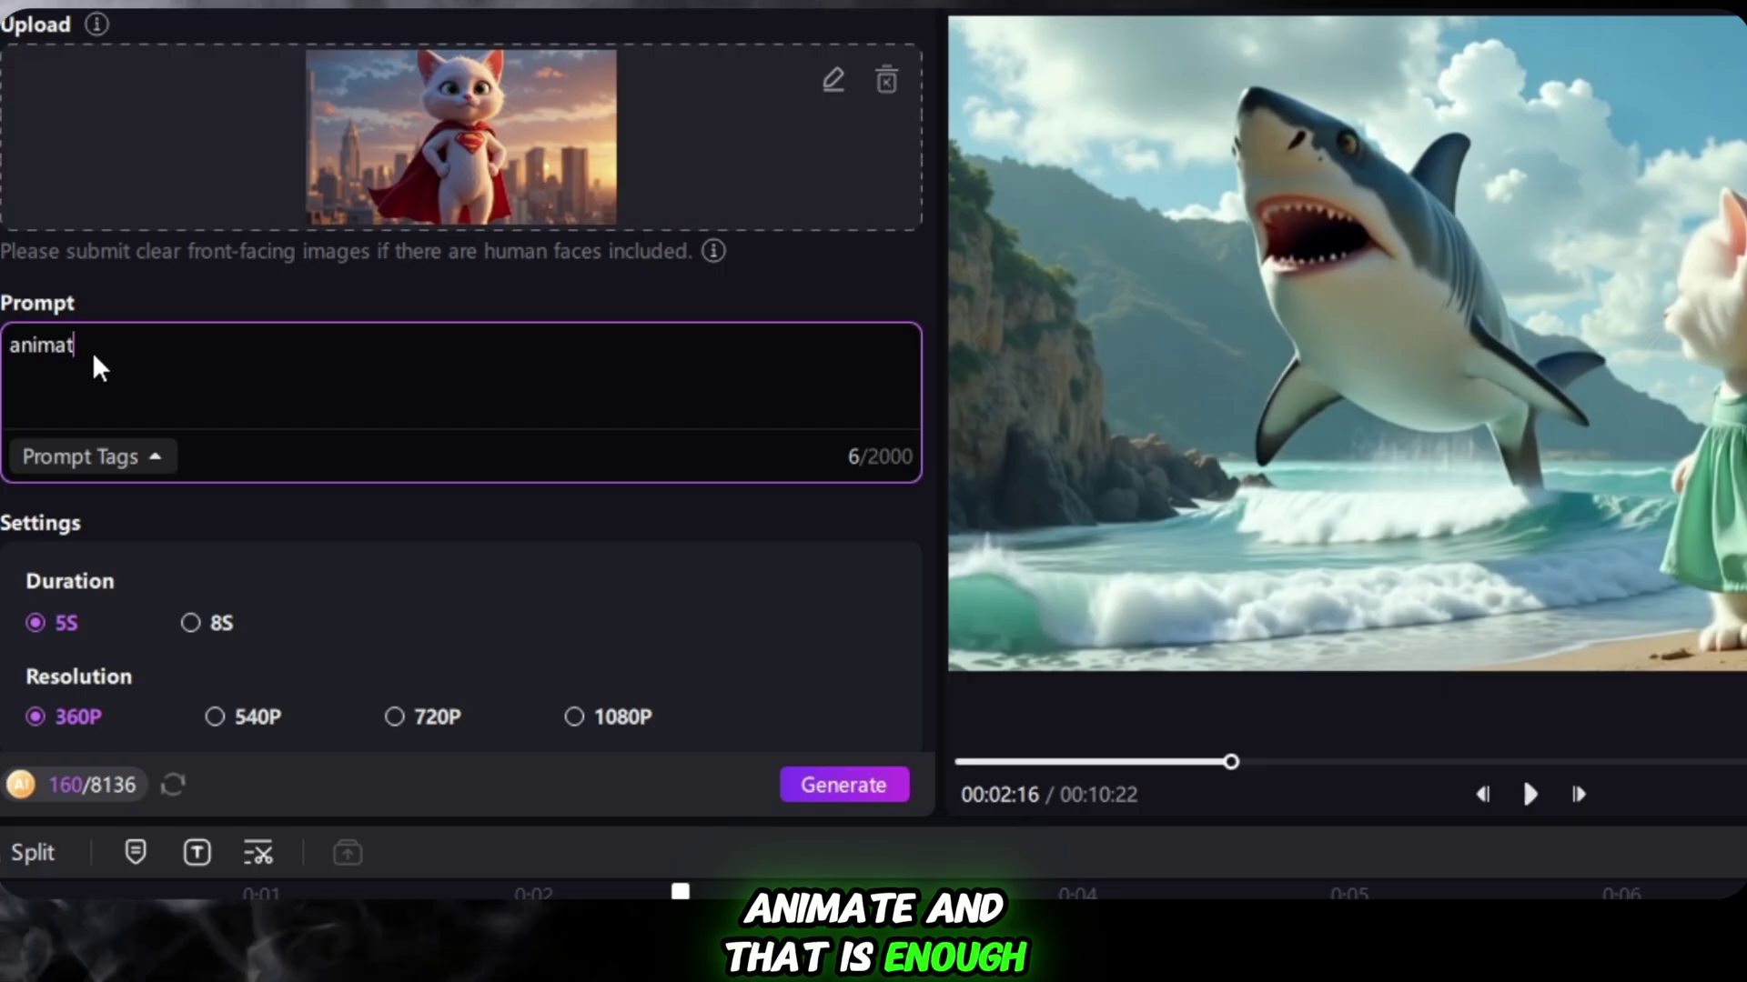
type("e")
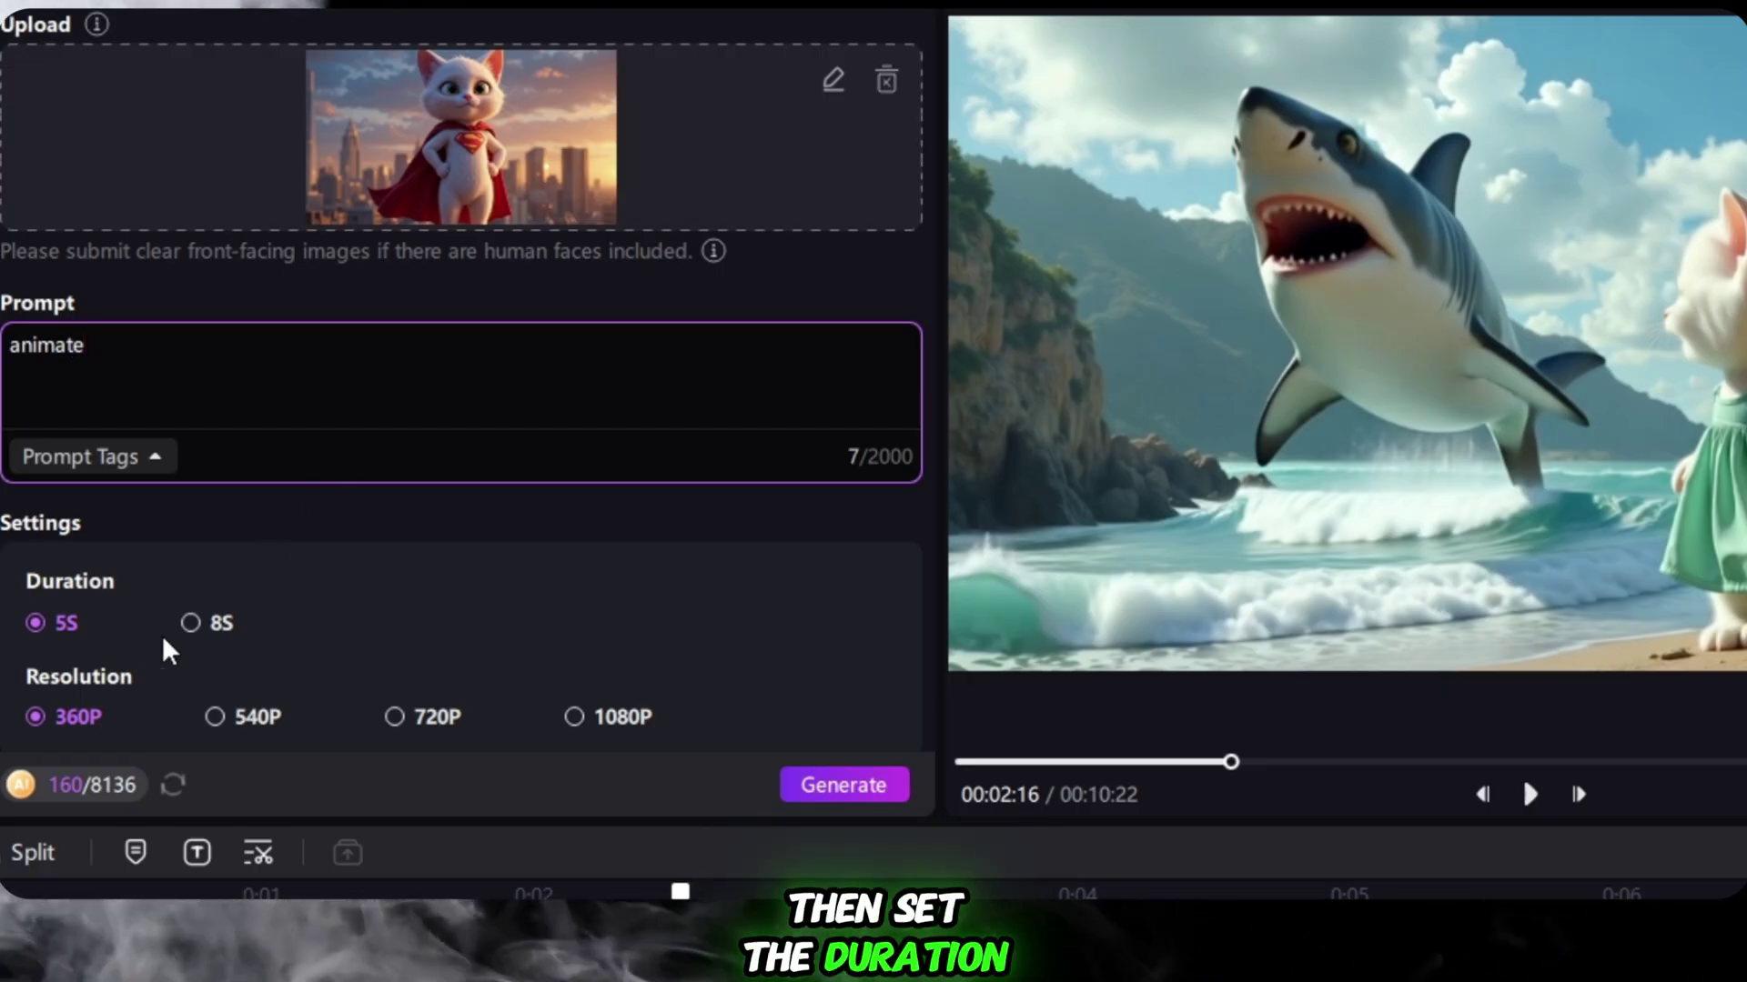
left_click(462, 725)
left_click(579, 724)
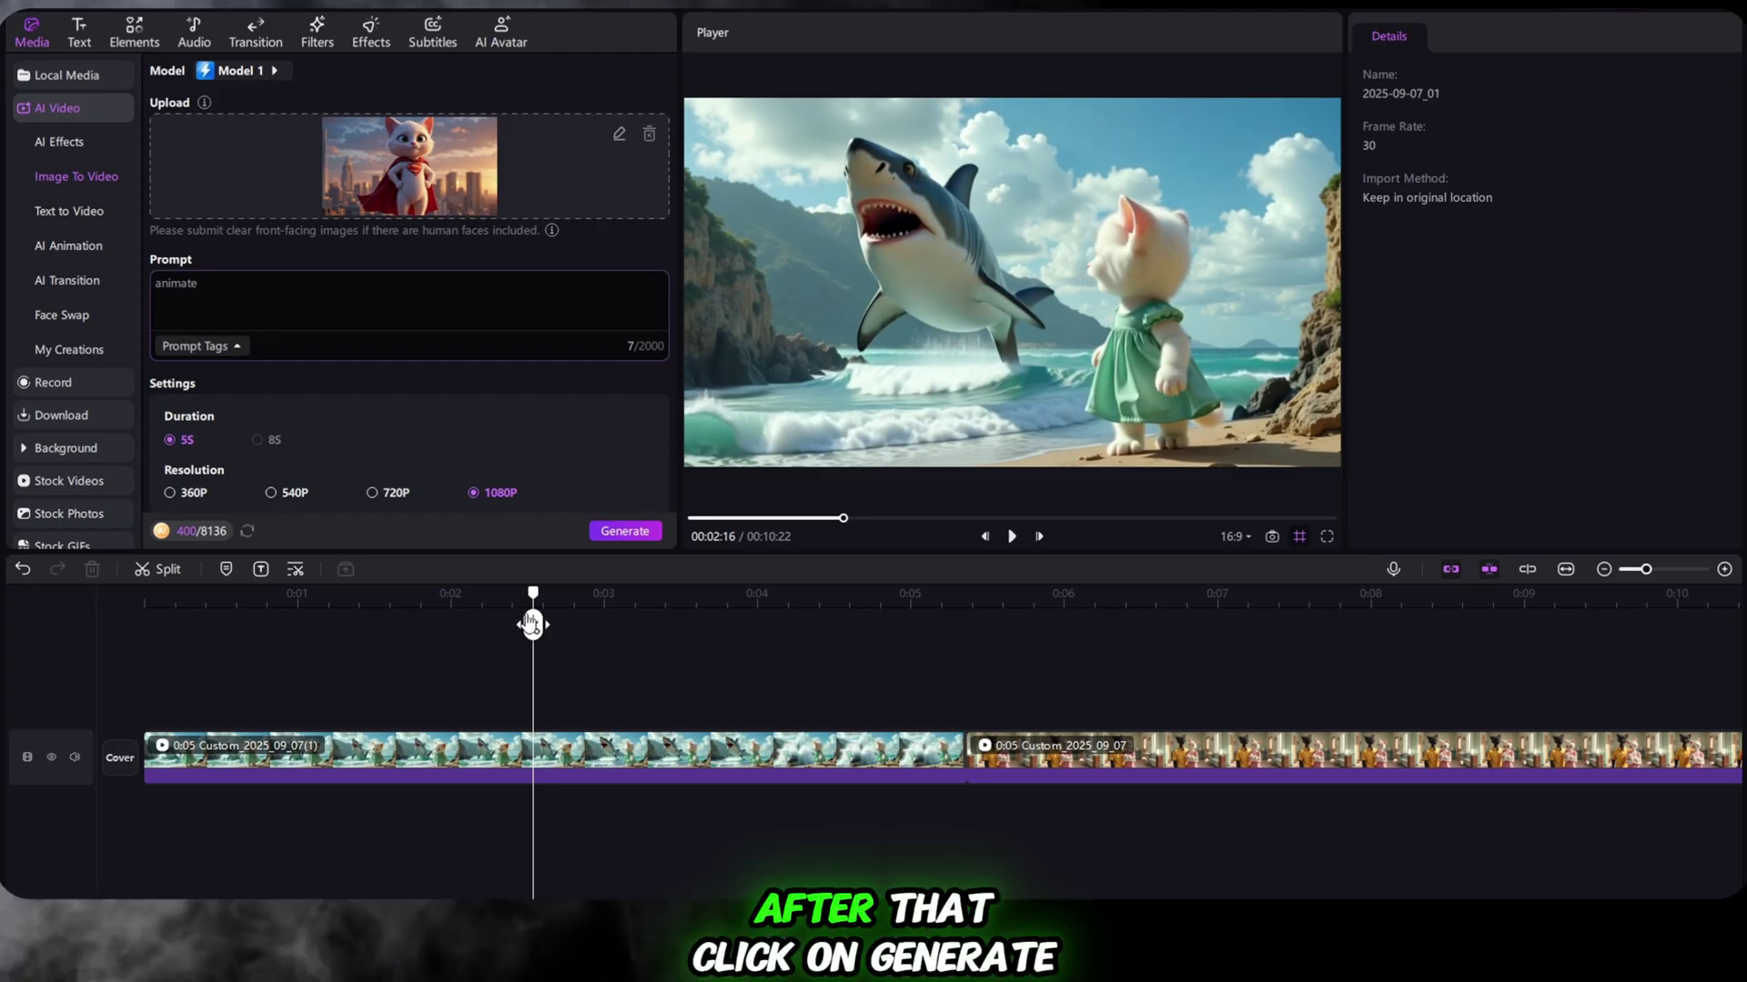
left_click_drag(532, 624, 55, 584)
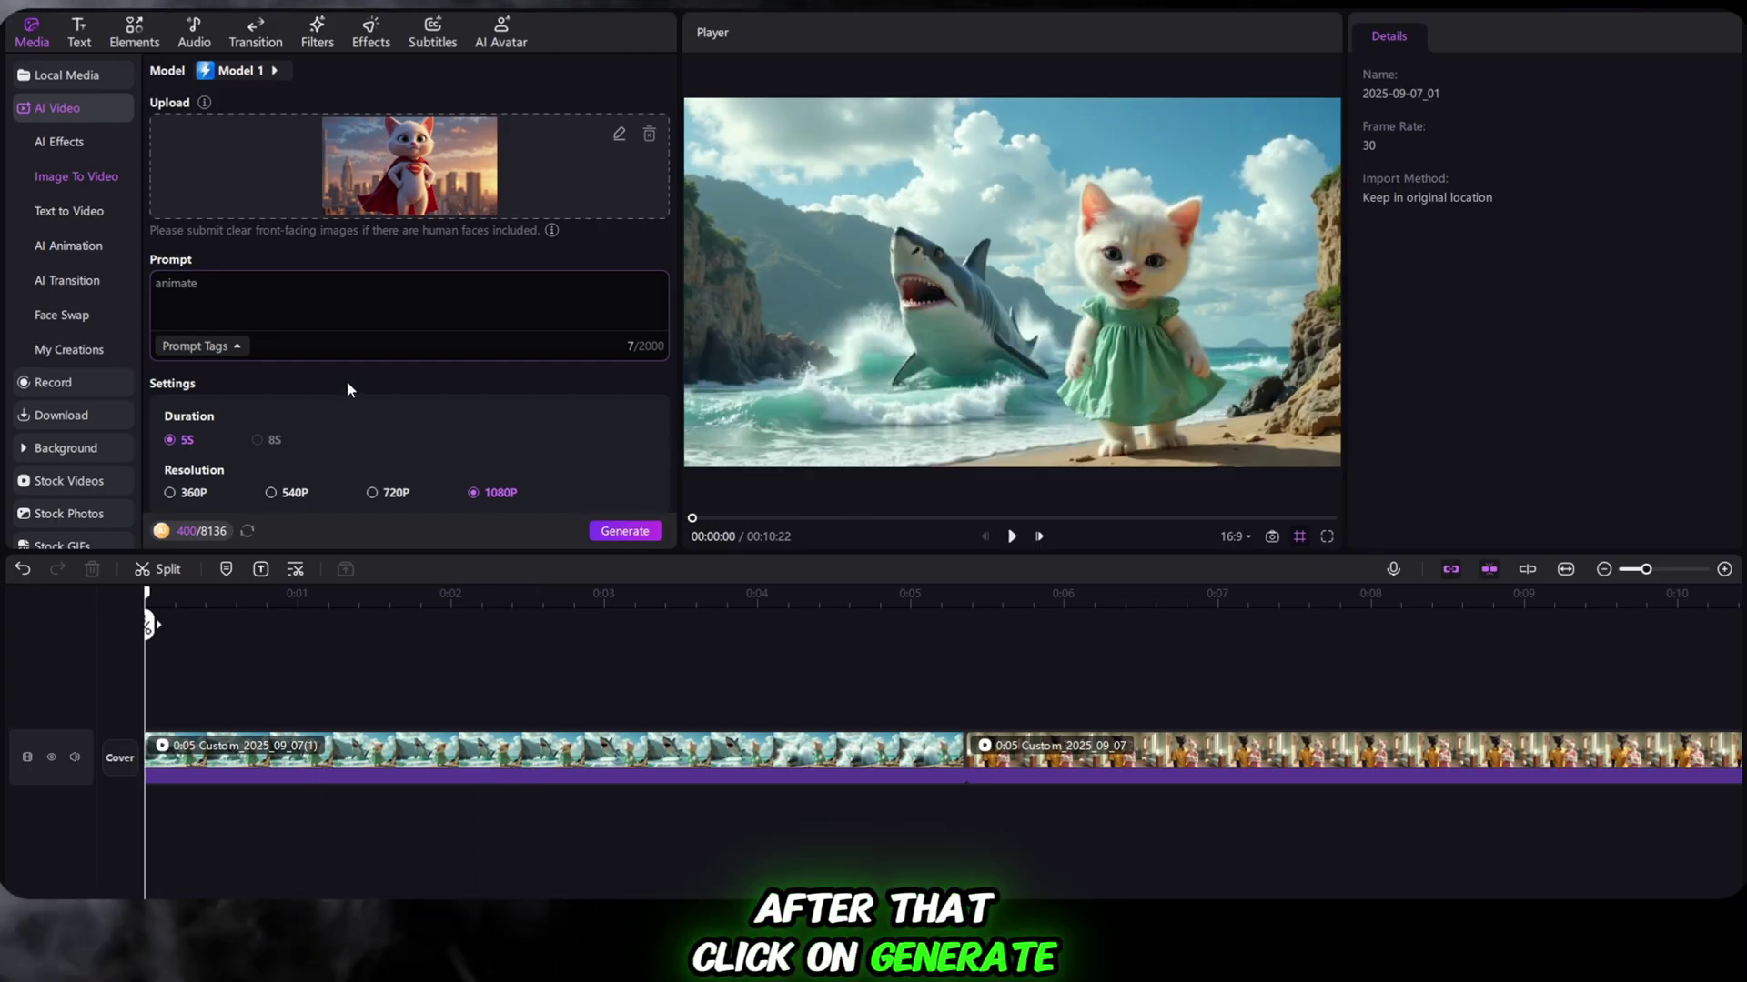
left_click(624, 533)
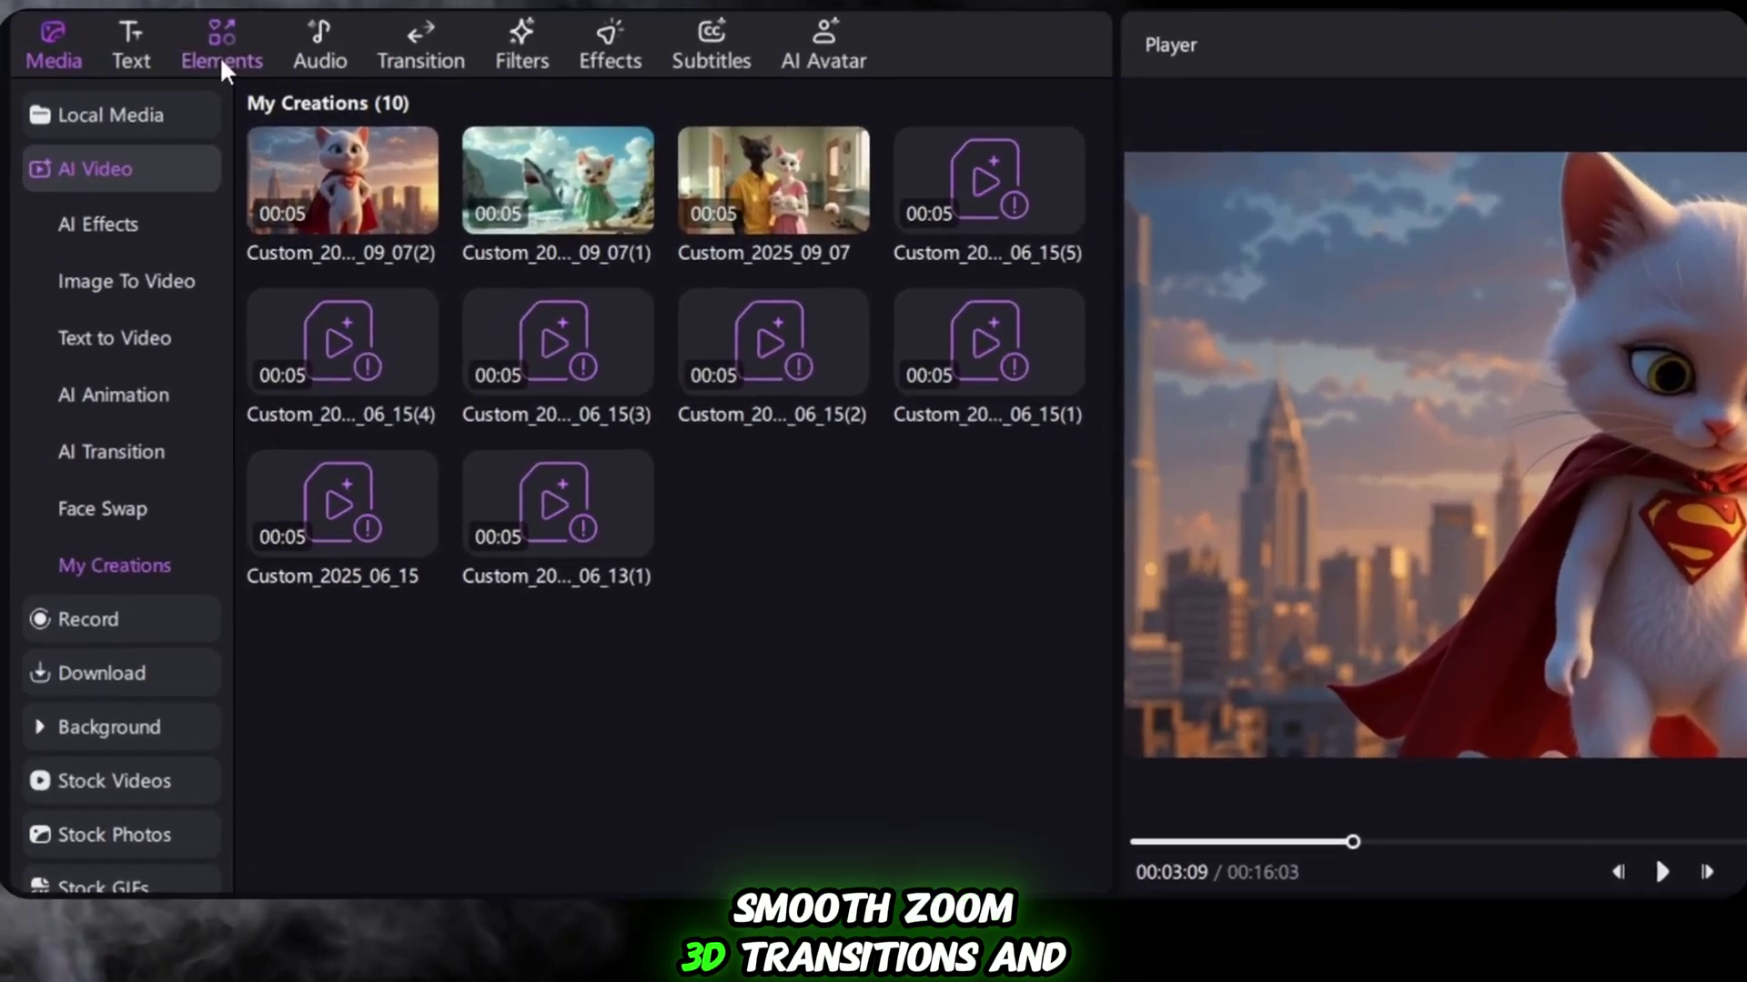
- Browse the Stickers and Transition libraries, then open Video Effects
left_click(255, 62)
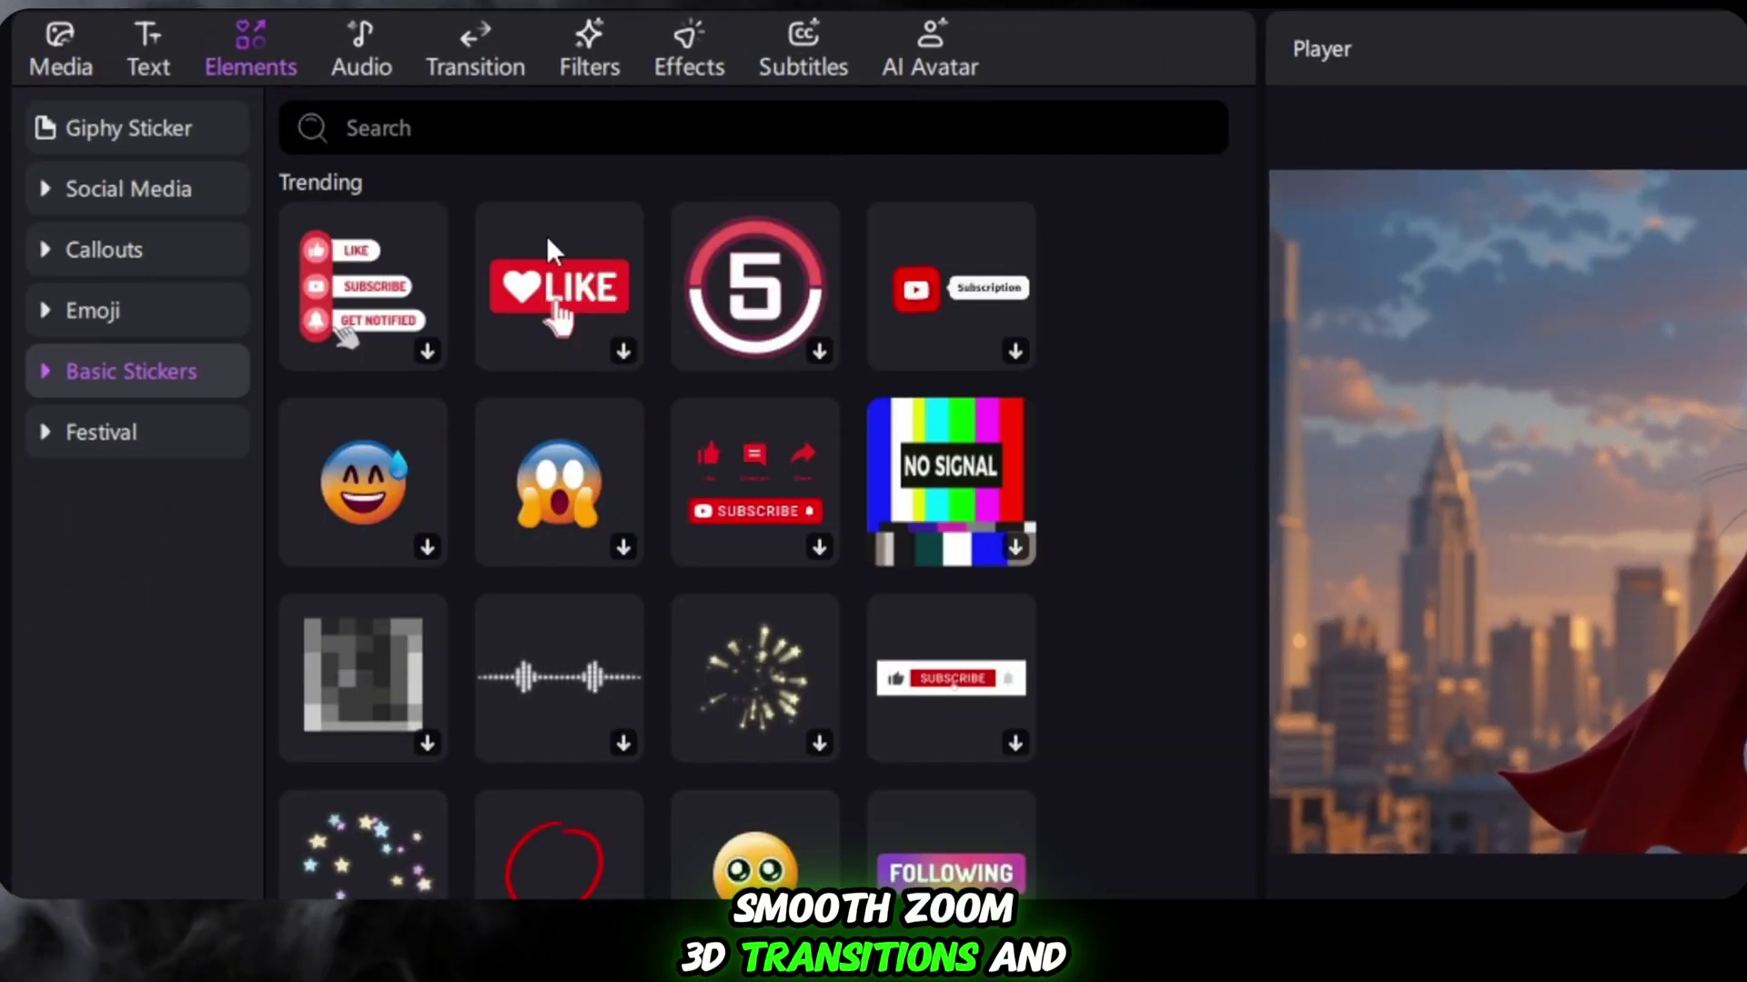
left_click(475, 66)
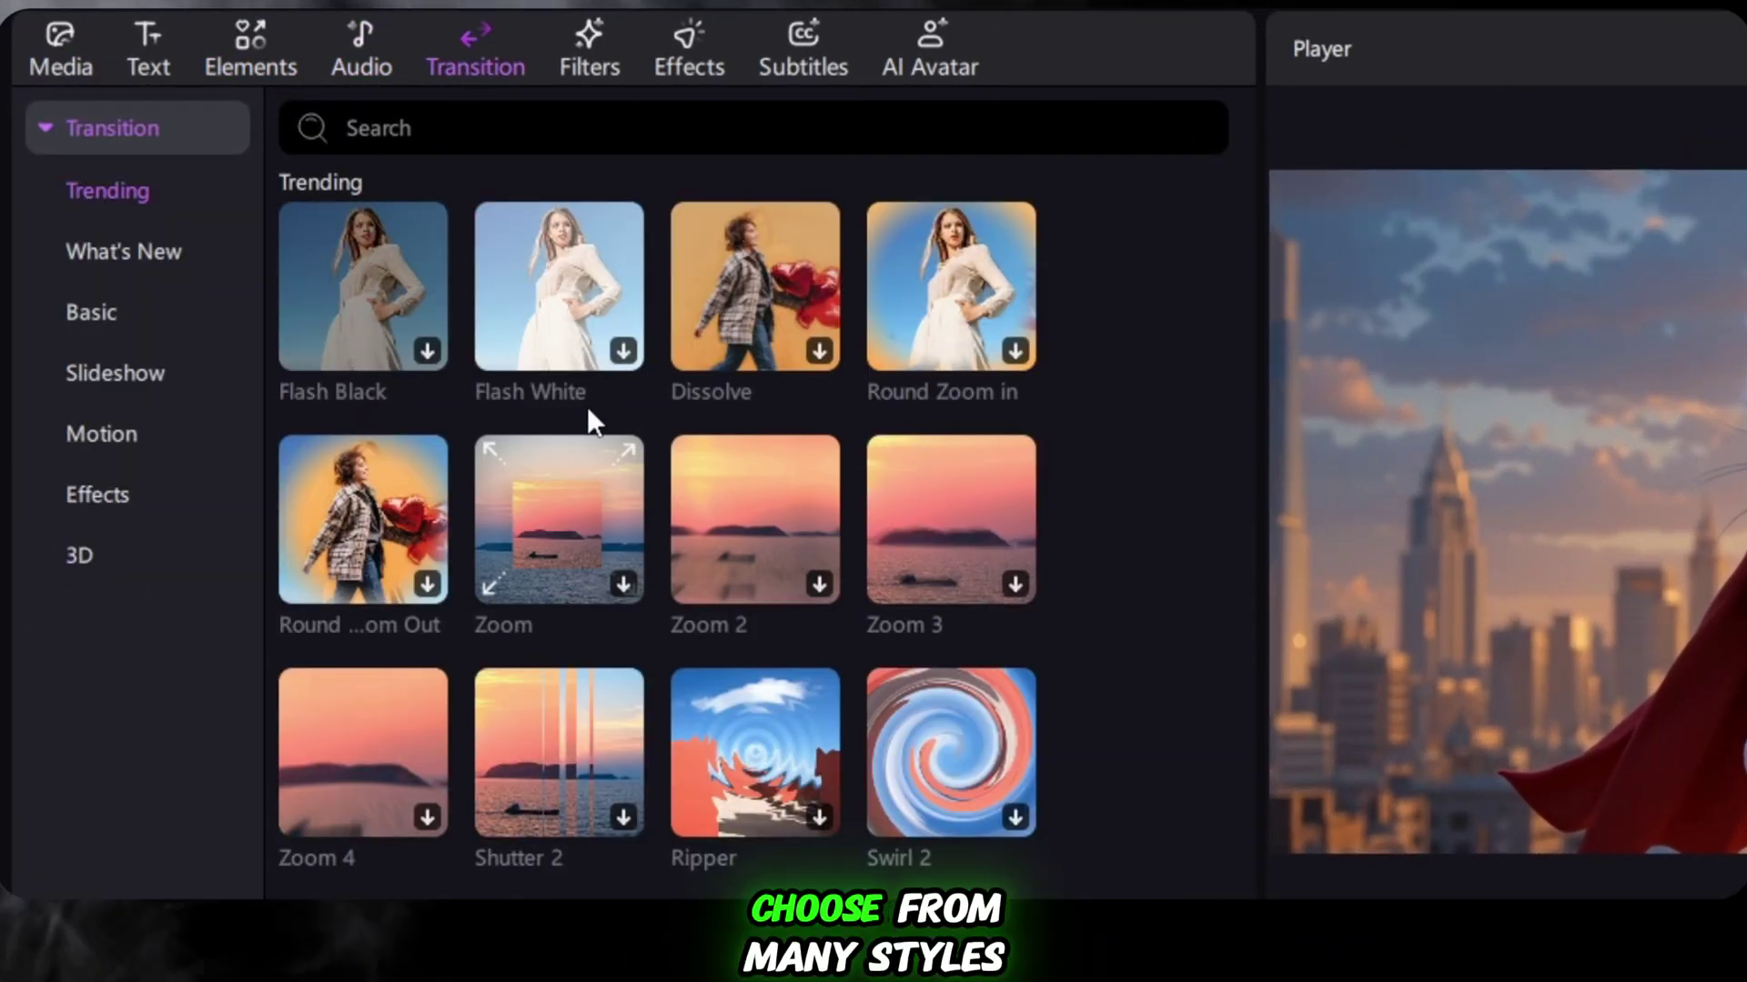
mouse_move(558, 752)
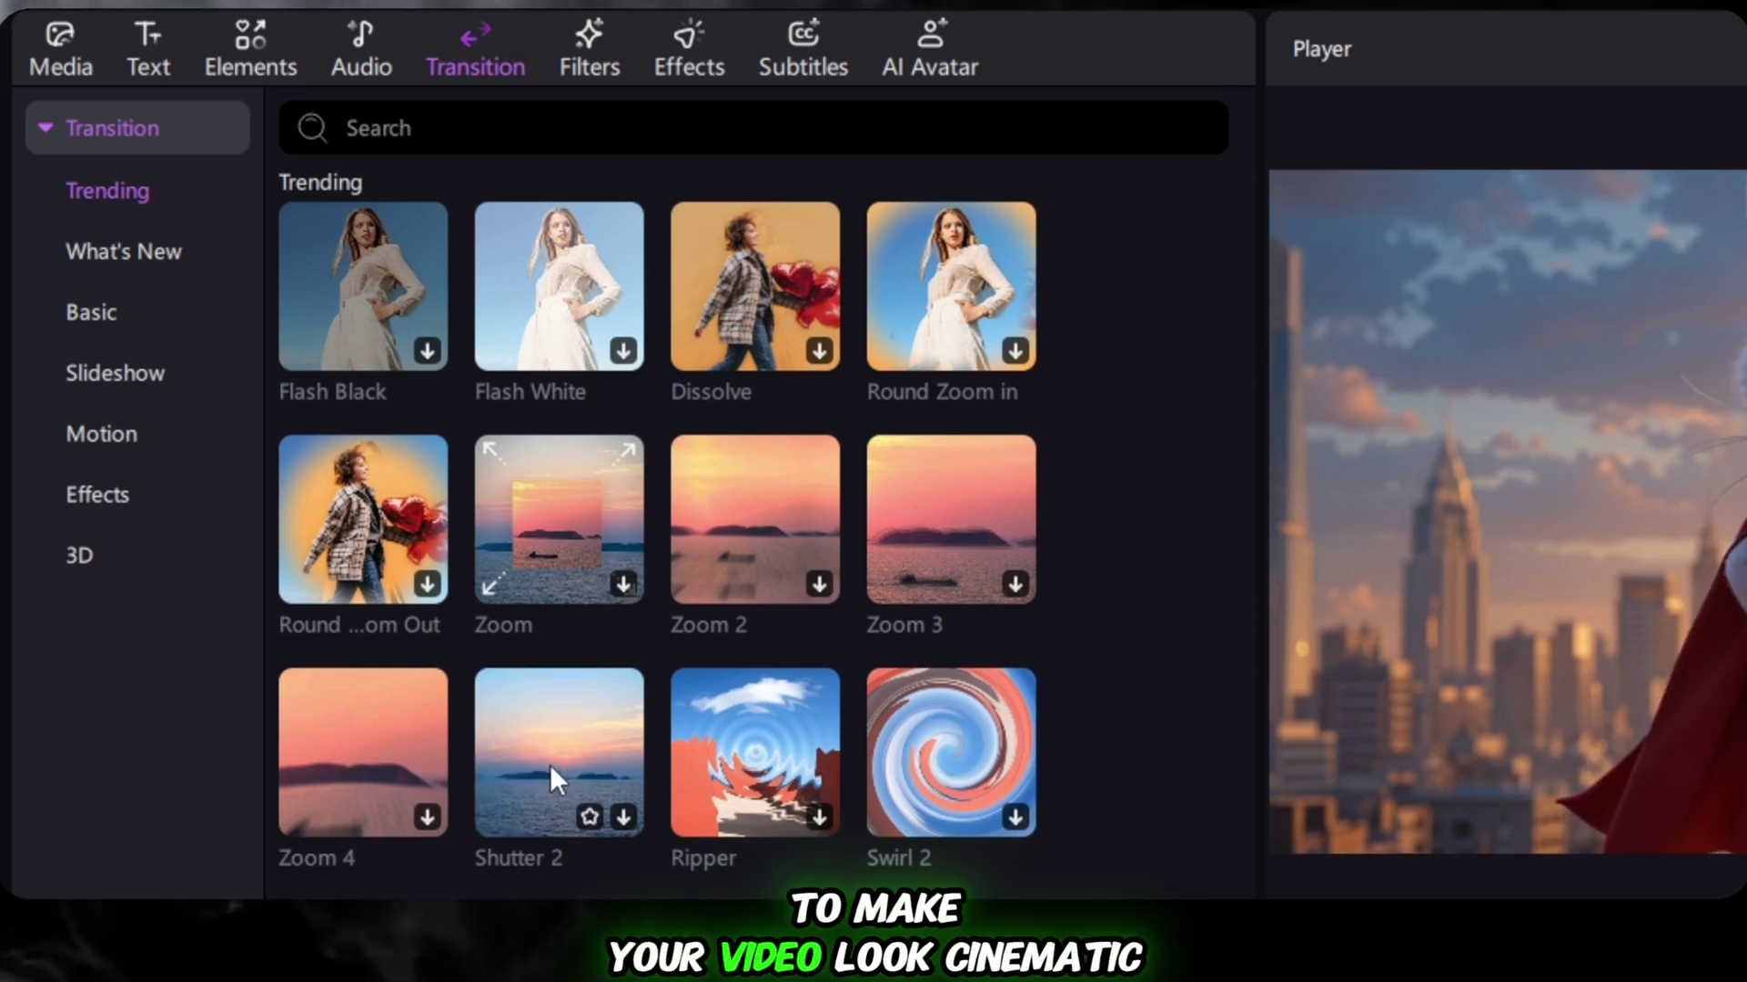
scroll(800, 559, "down", 4)
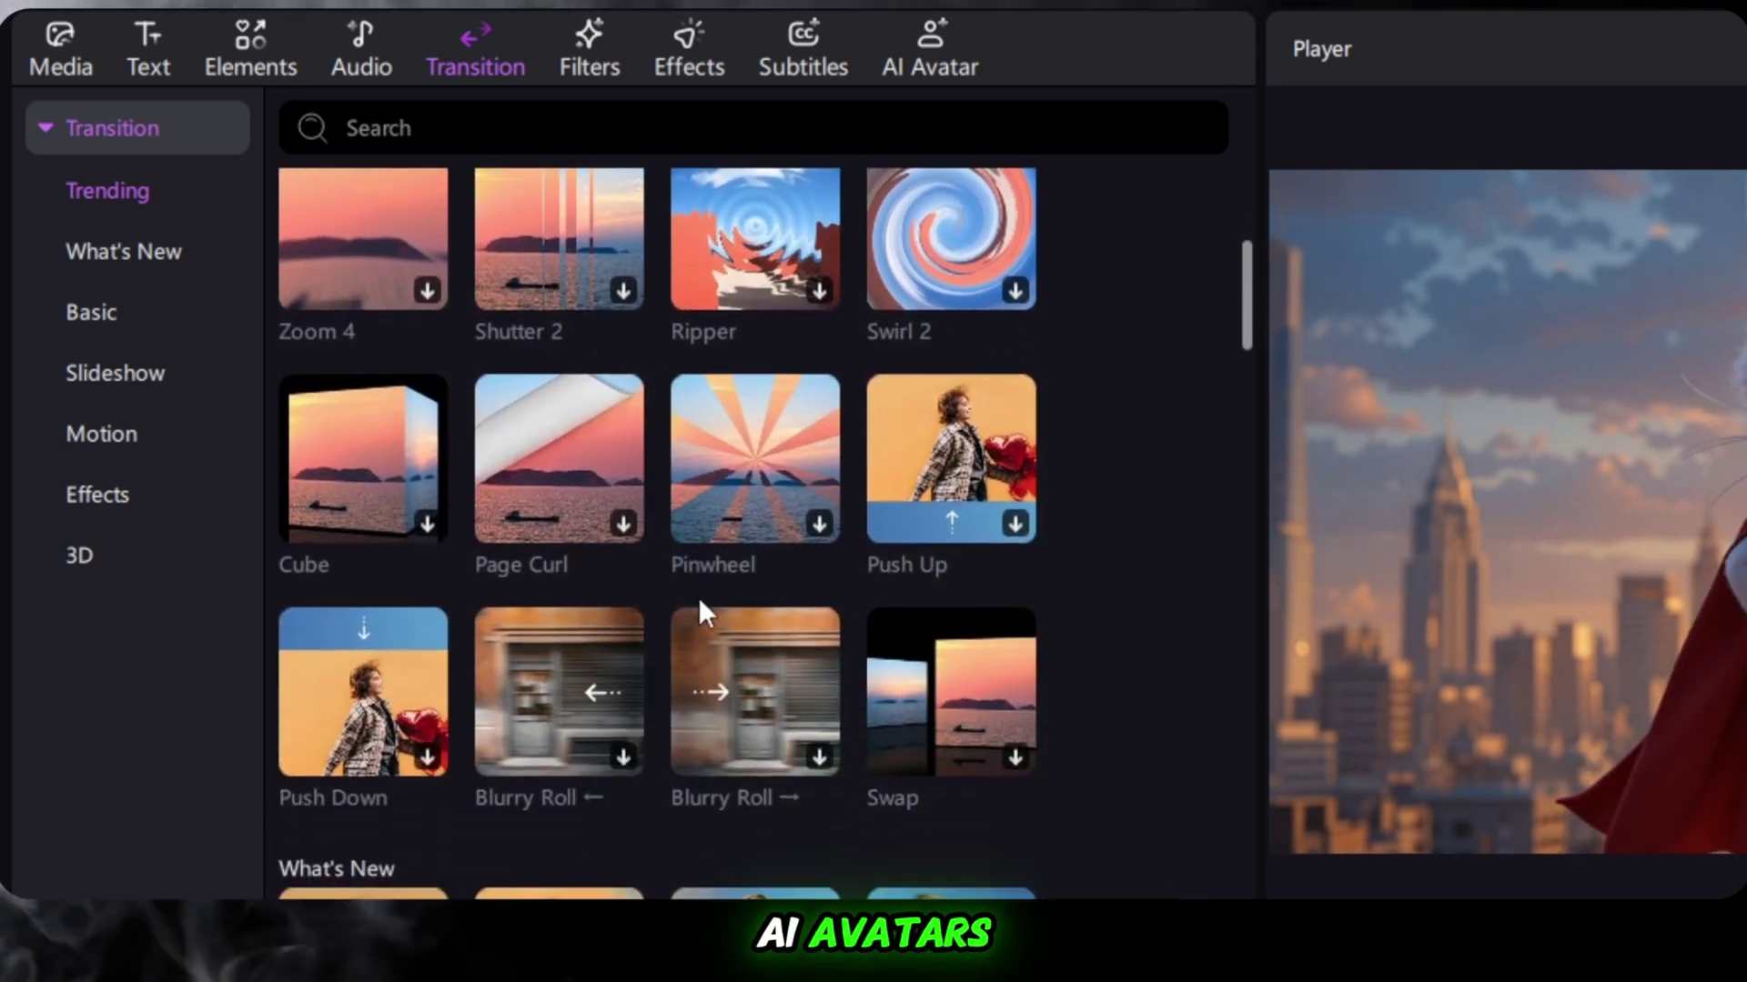
scroll(713, 599, "down", 3)
left_click(676, 49)
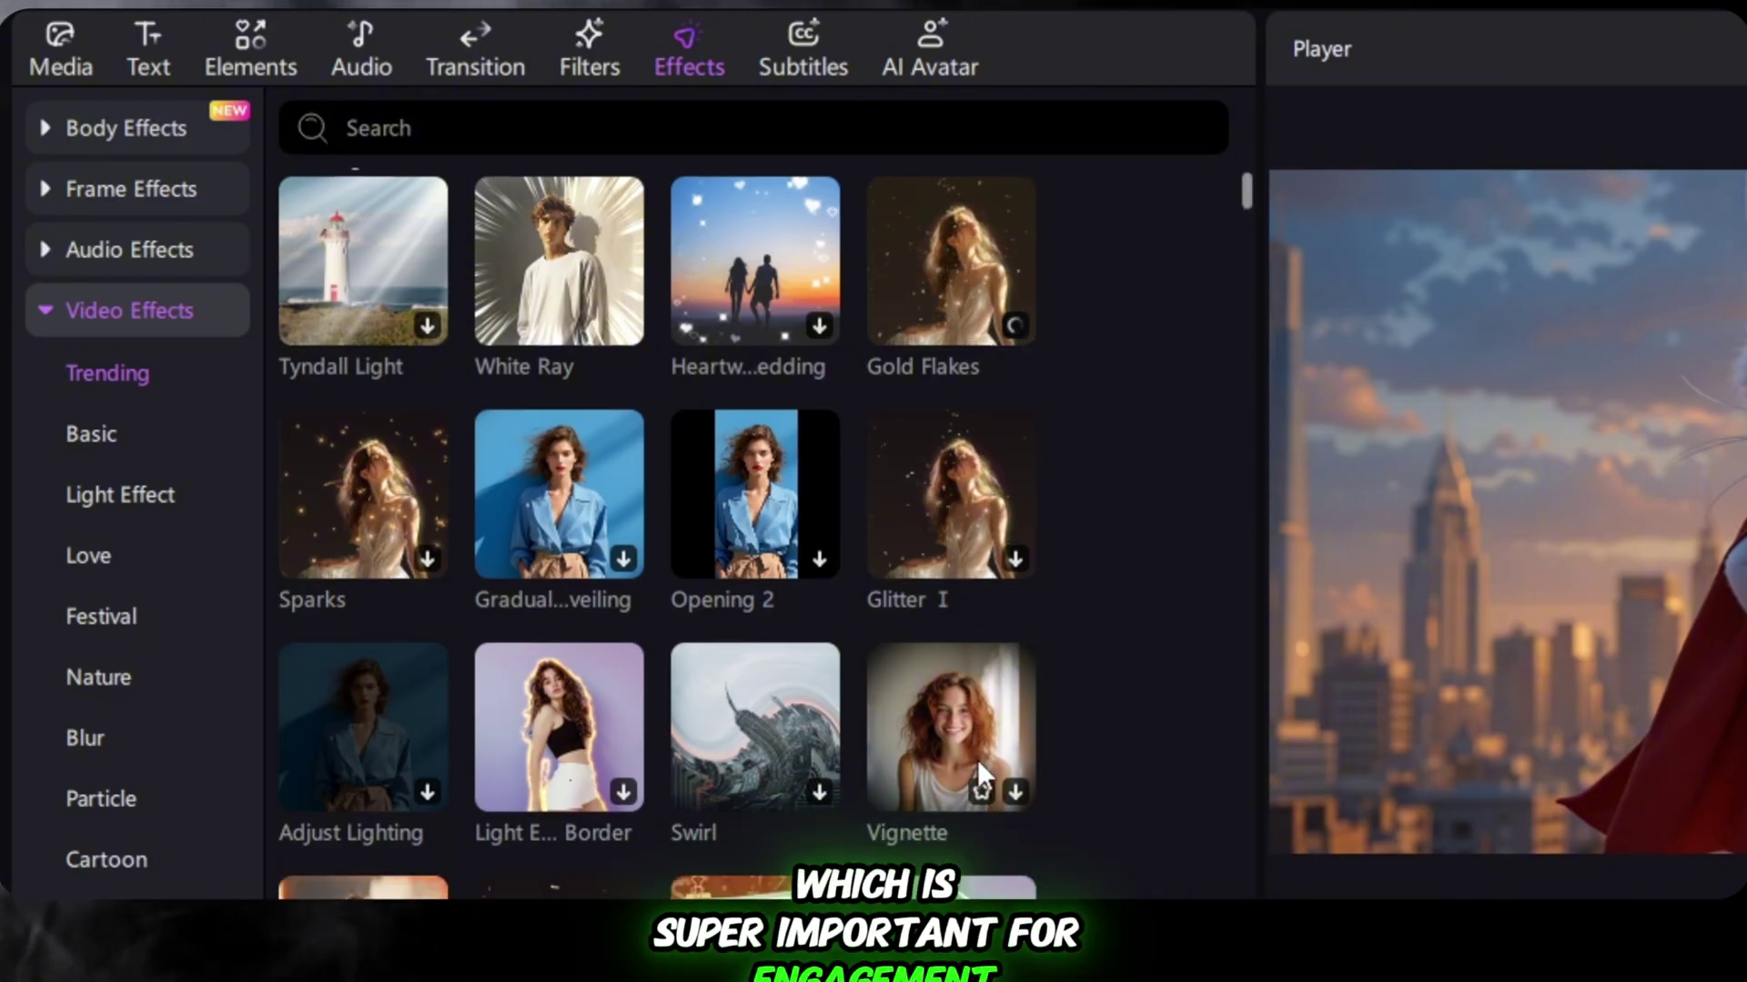
scroll(971, 658, "down", 3)
scroll(783, 673, "down", 2)
scroll(805, 696, "down", 3)
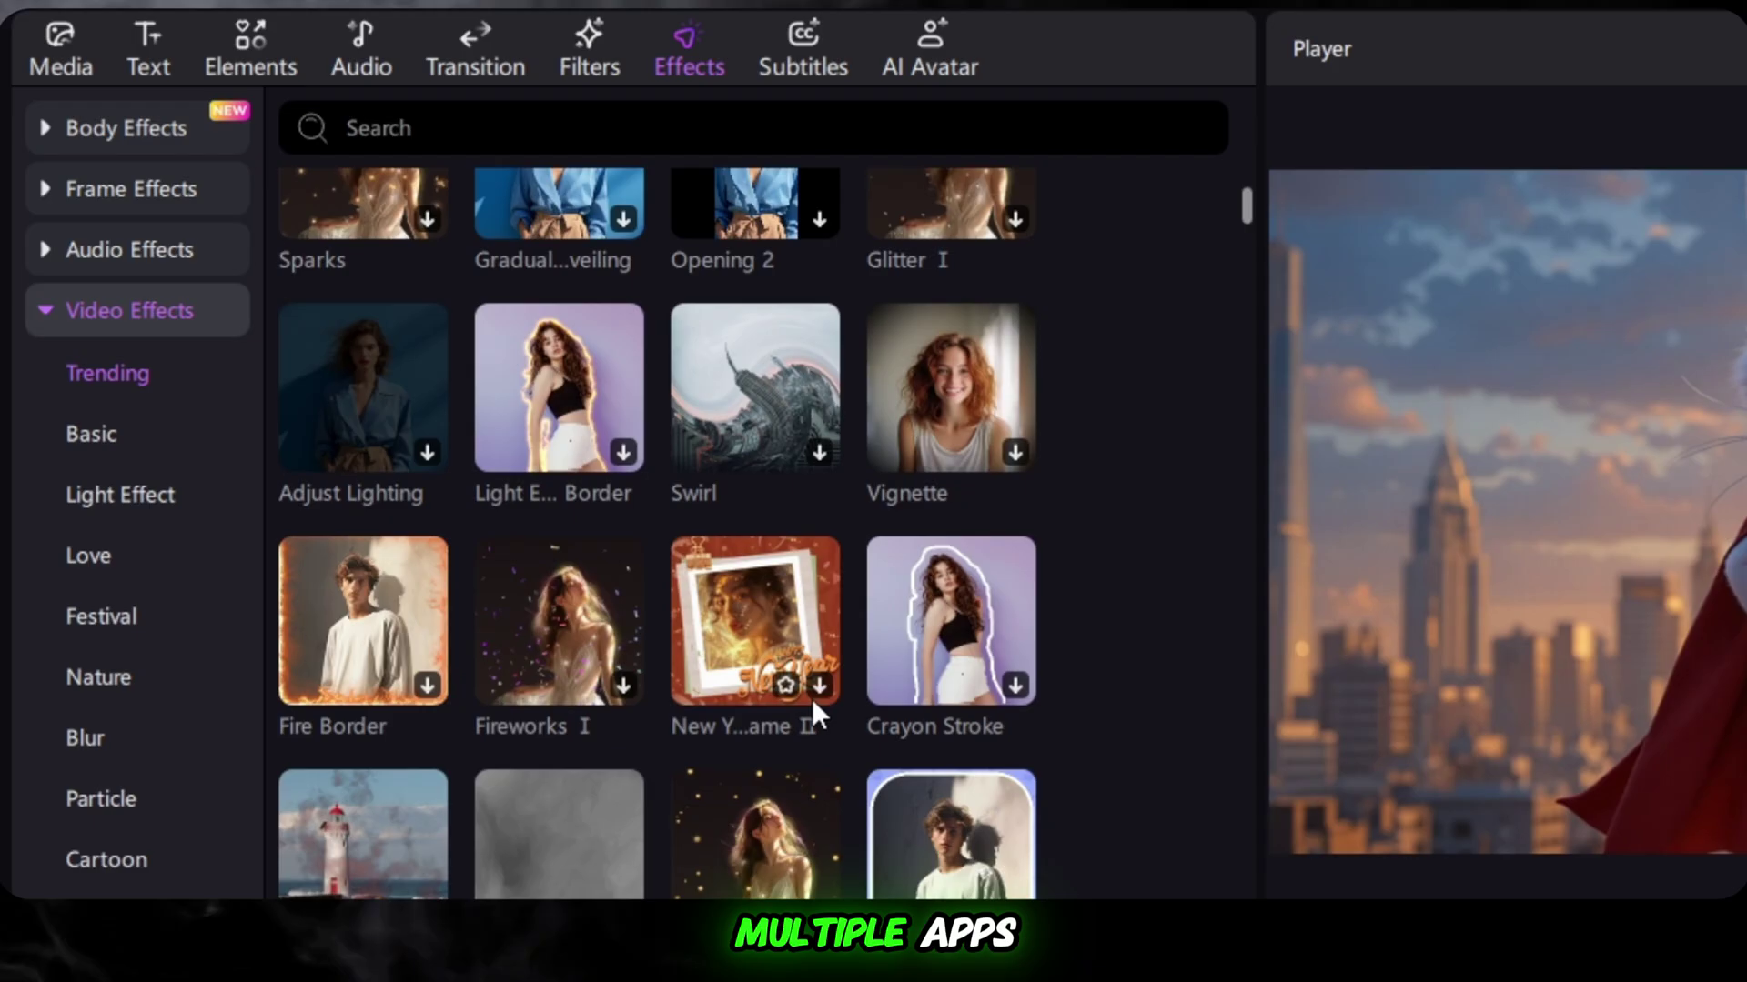
scroll(812, 702, "down", 2)
scroll(812, 710, "down", 5)
scroll(813, 700, "down", 2)
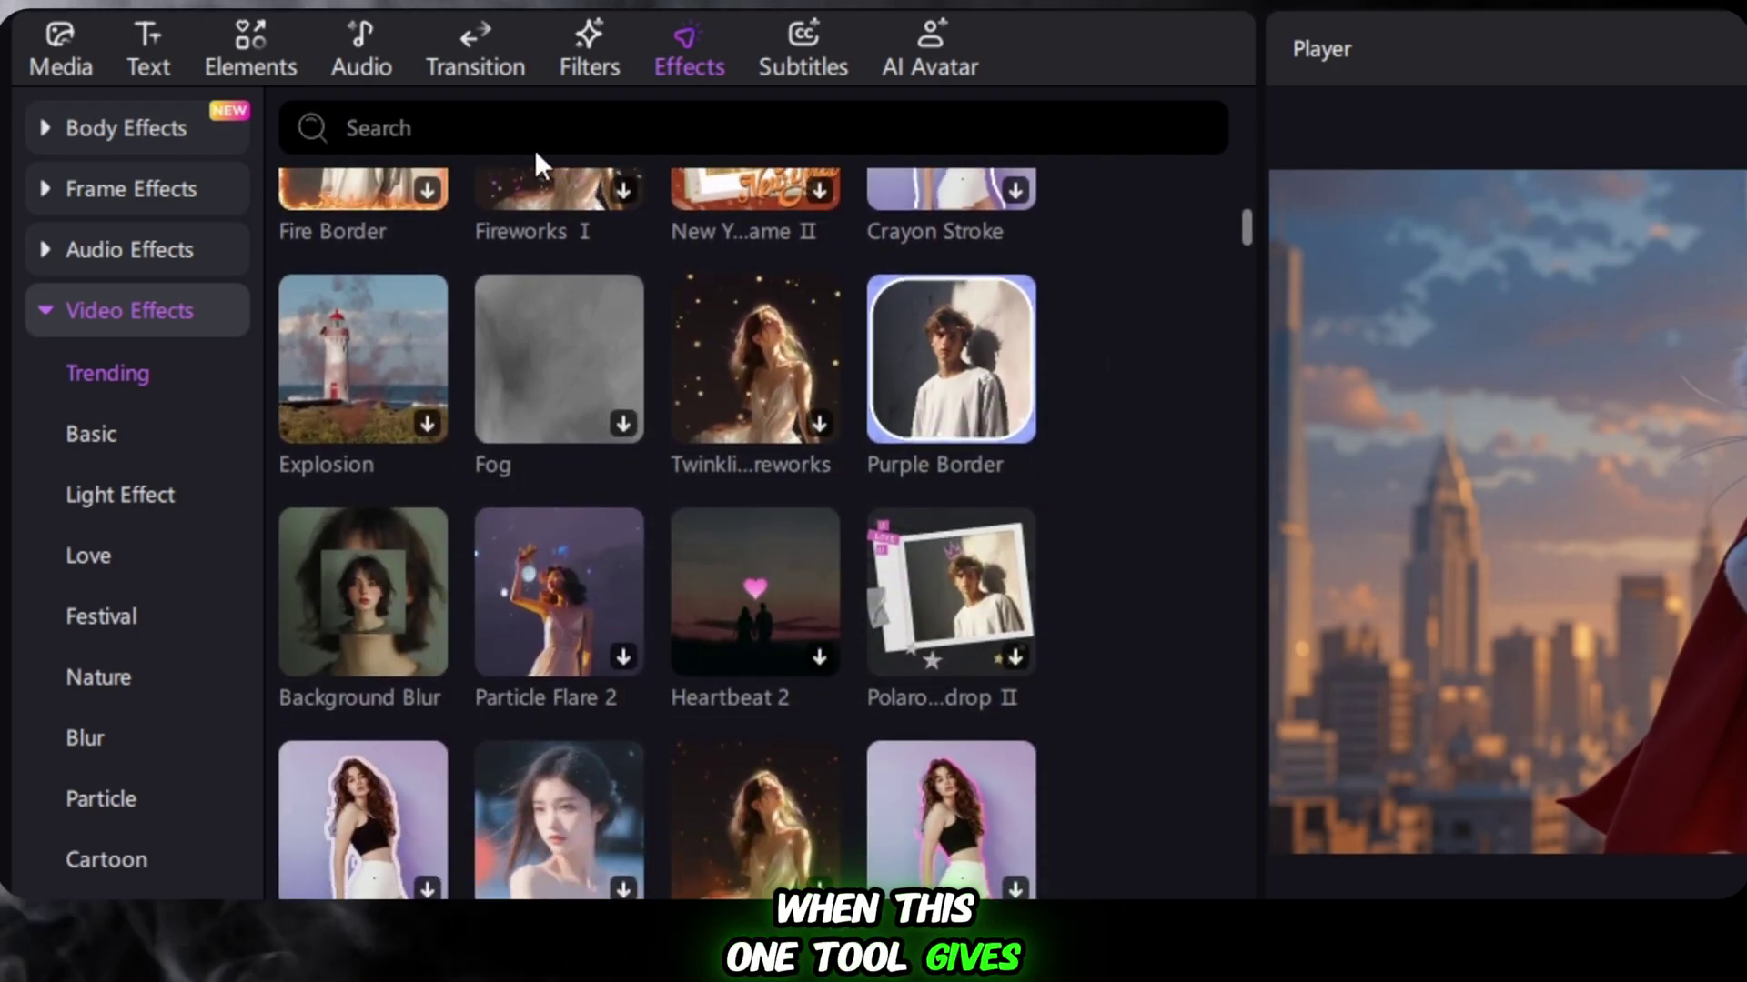
left_click(497, 143)
type("zoom")
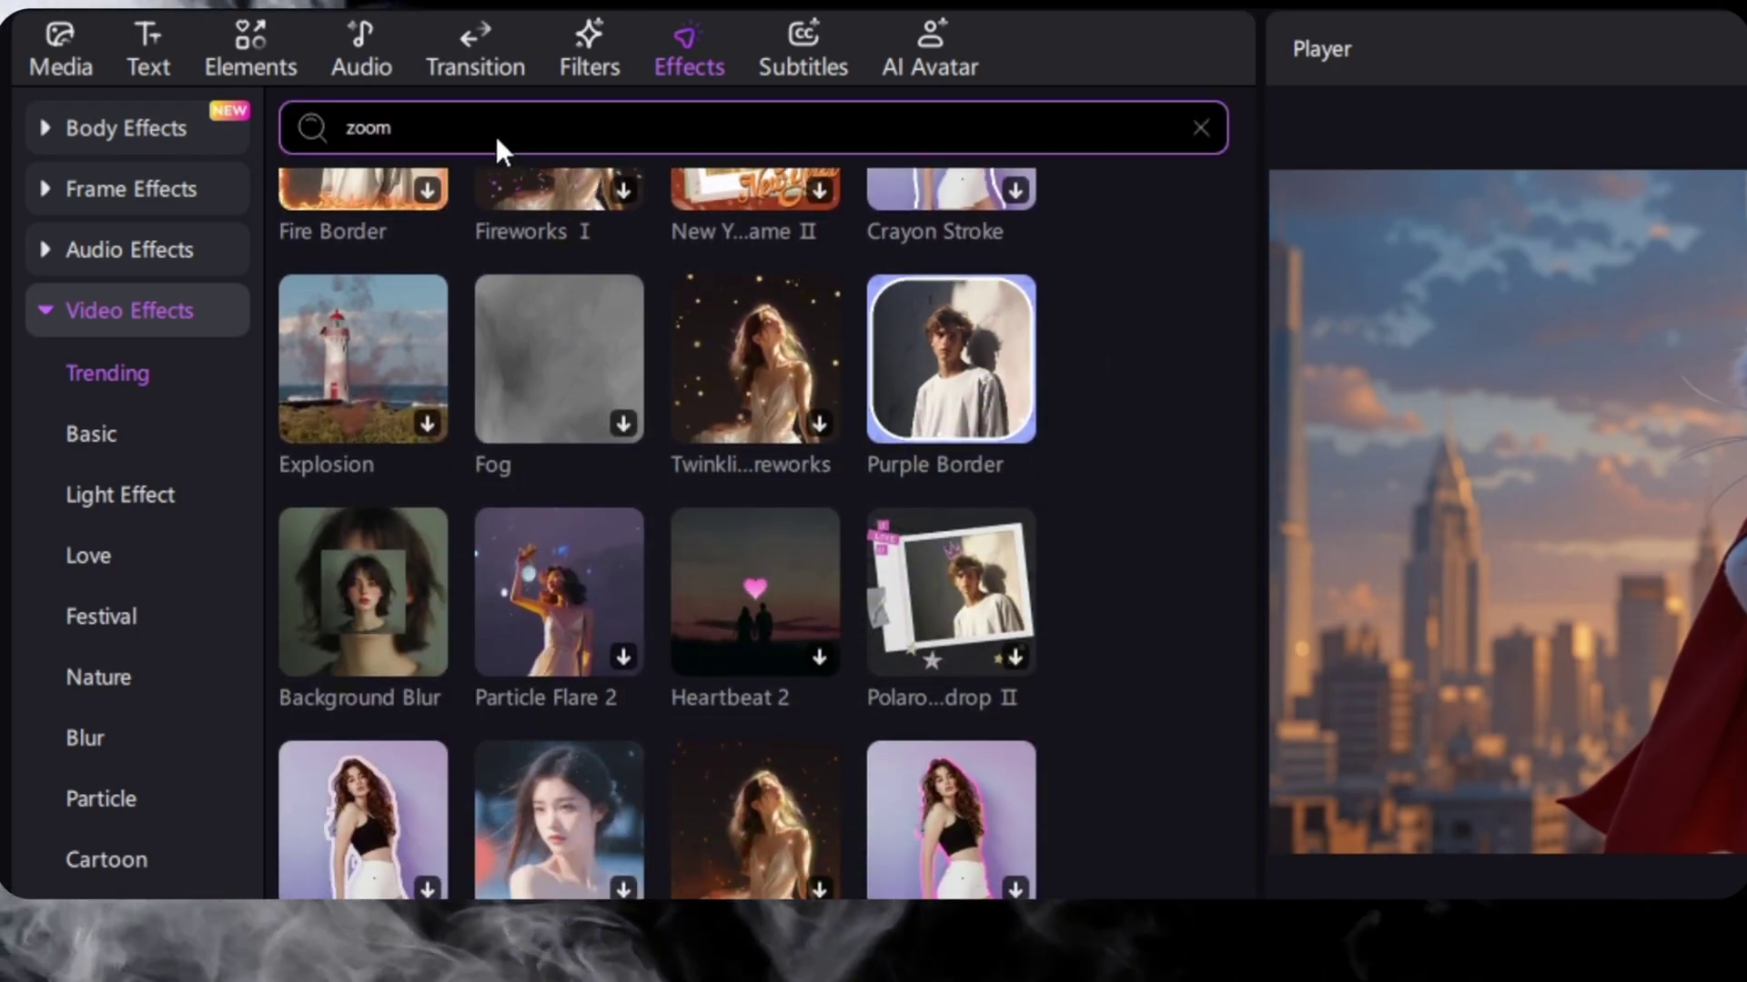
key("Return")
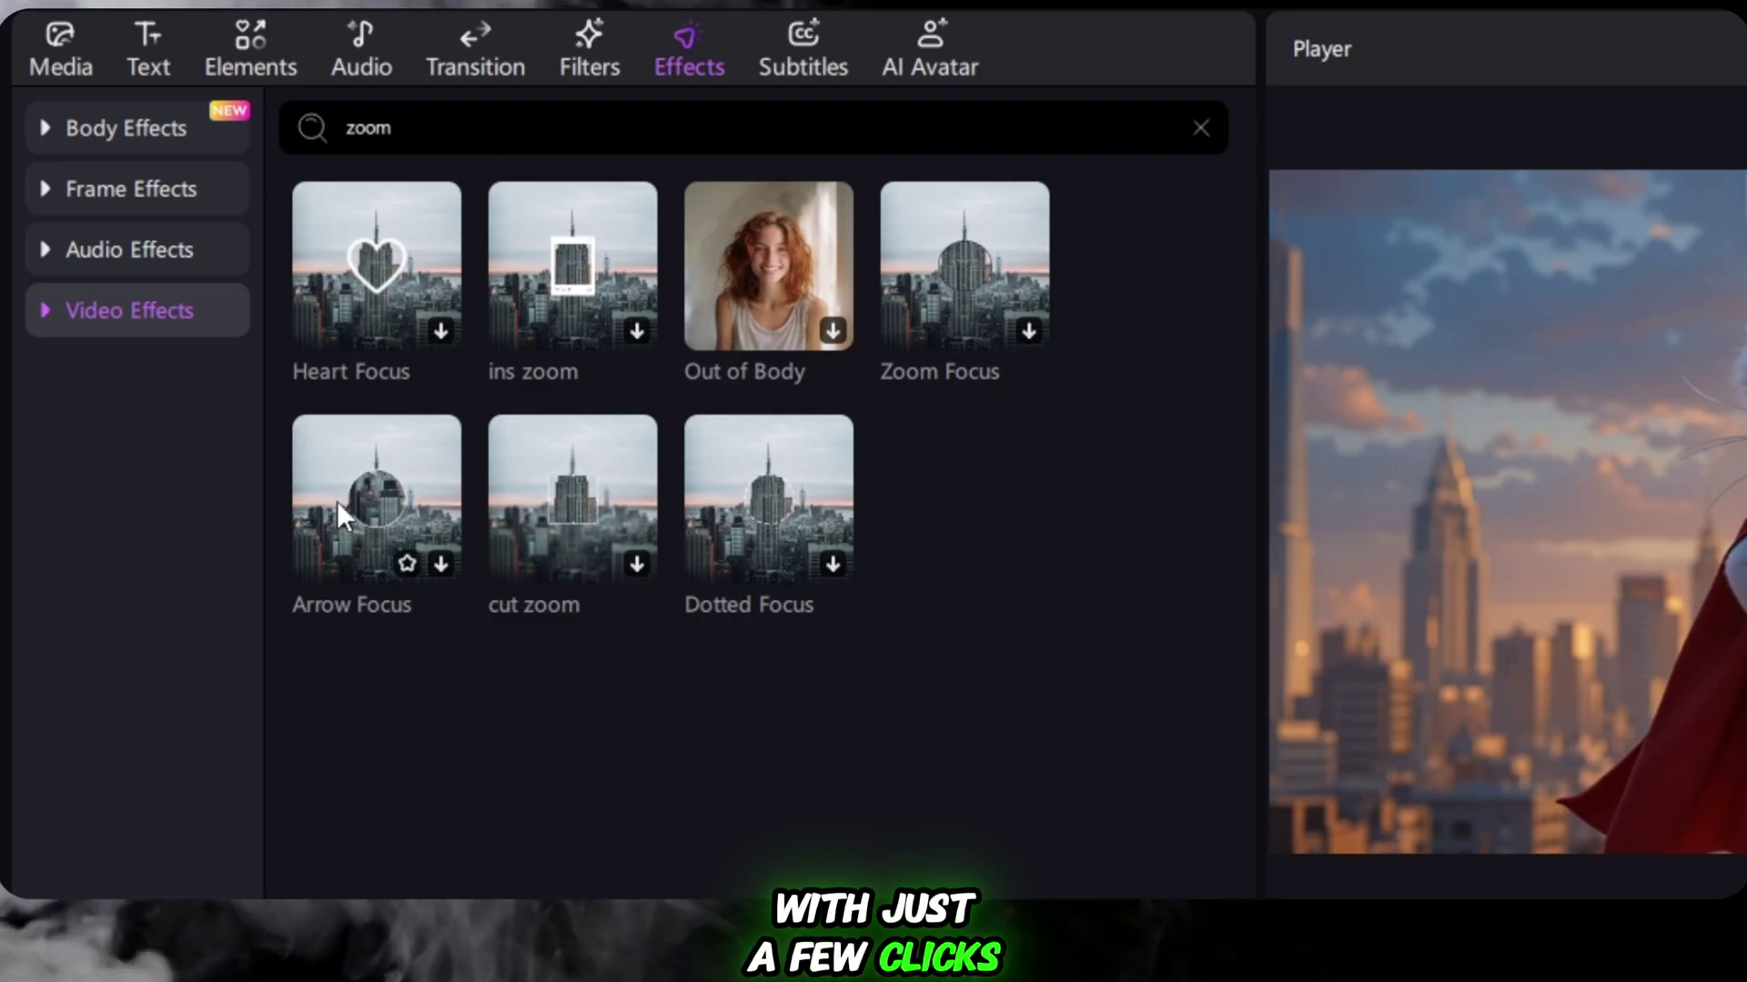
mouse_move(963, 264)
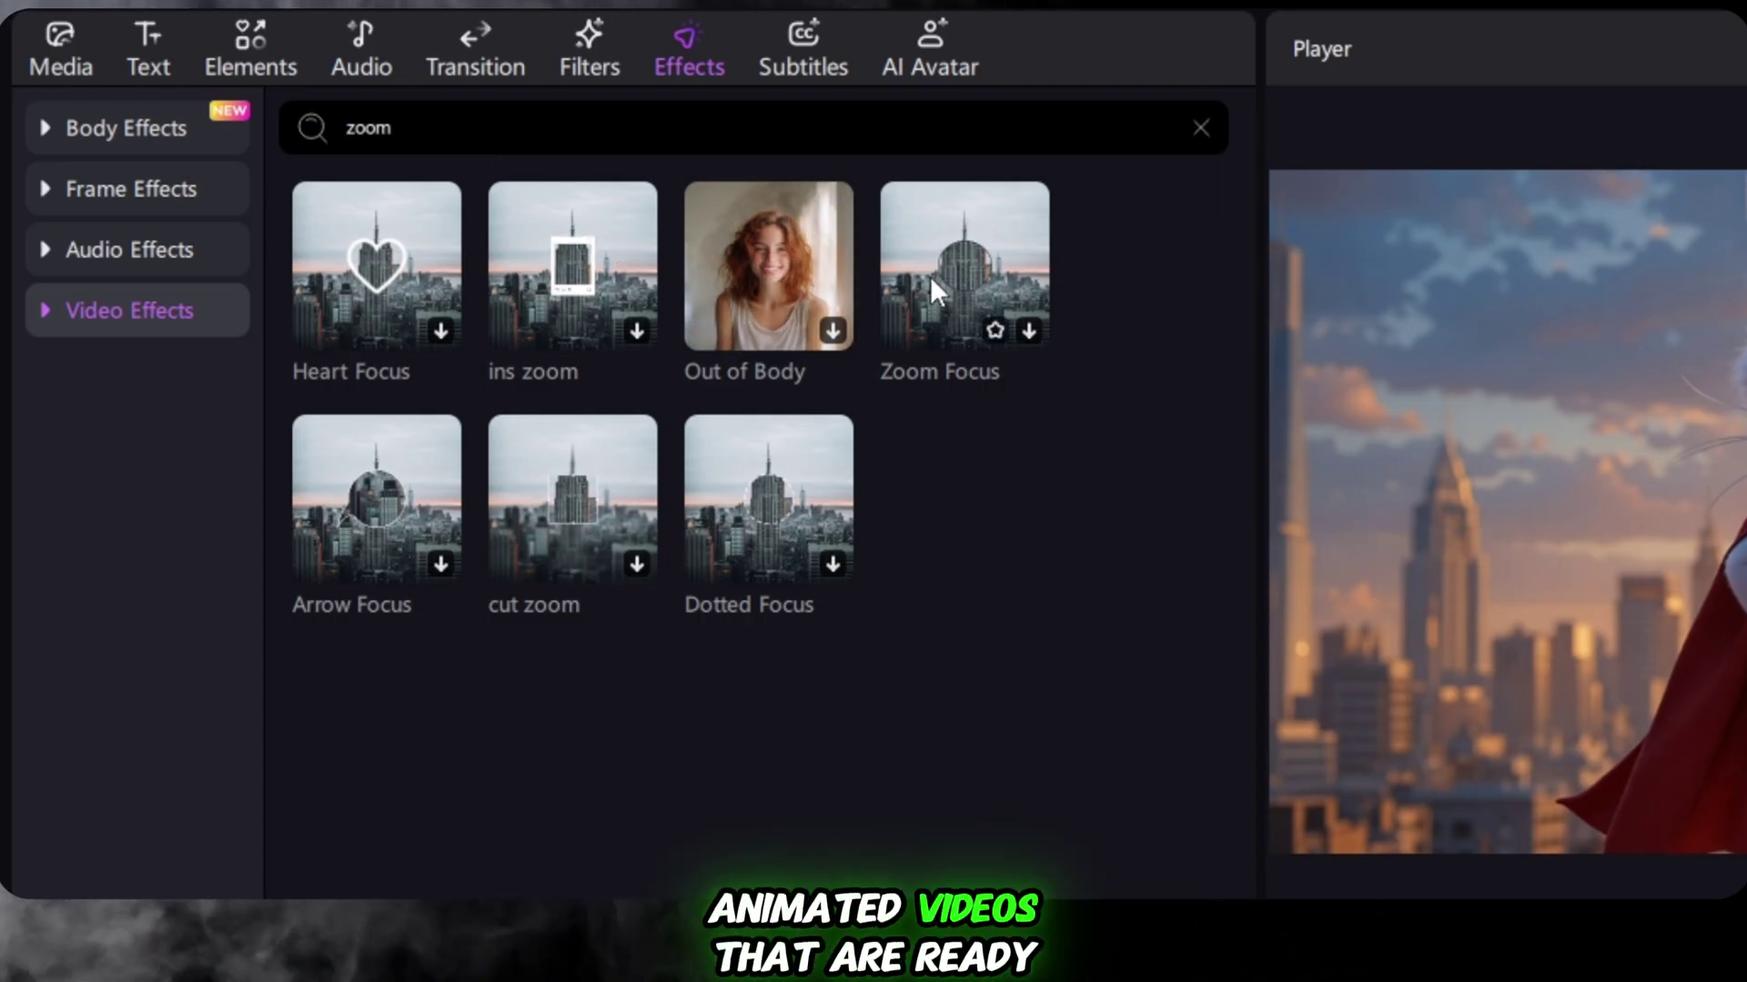
left_click(1198, 128)
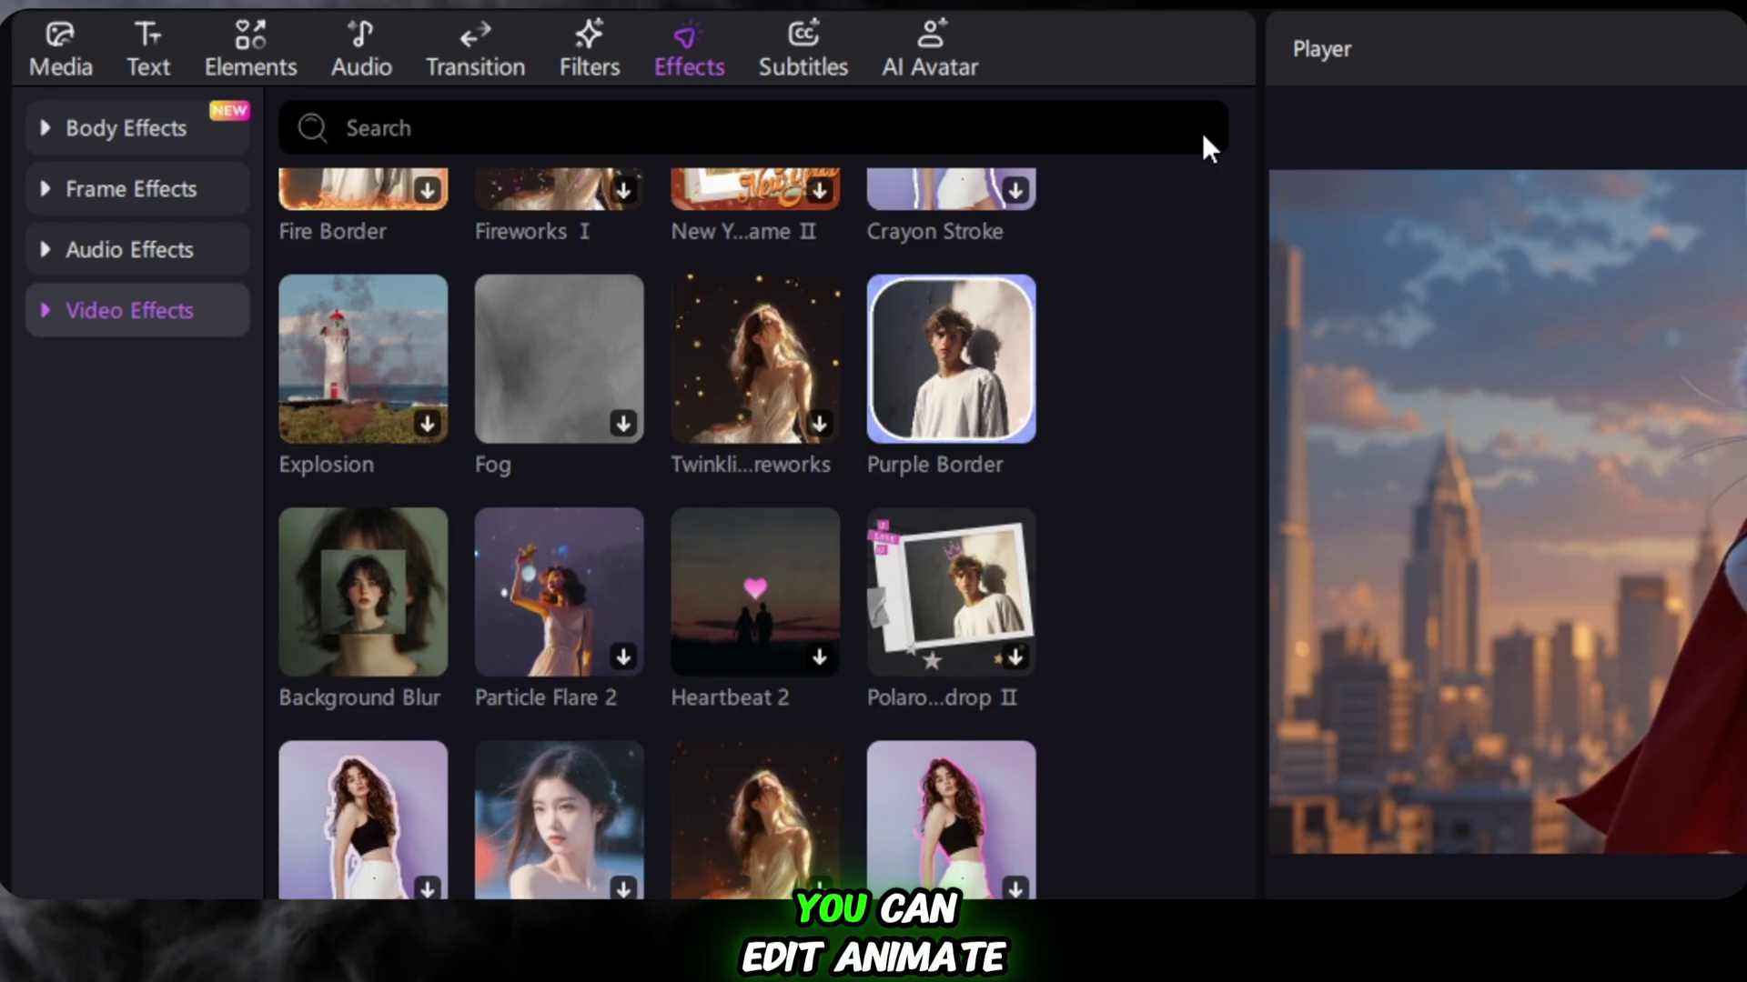
scroll(1049, 589, "down", 3)
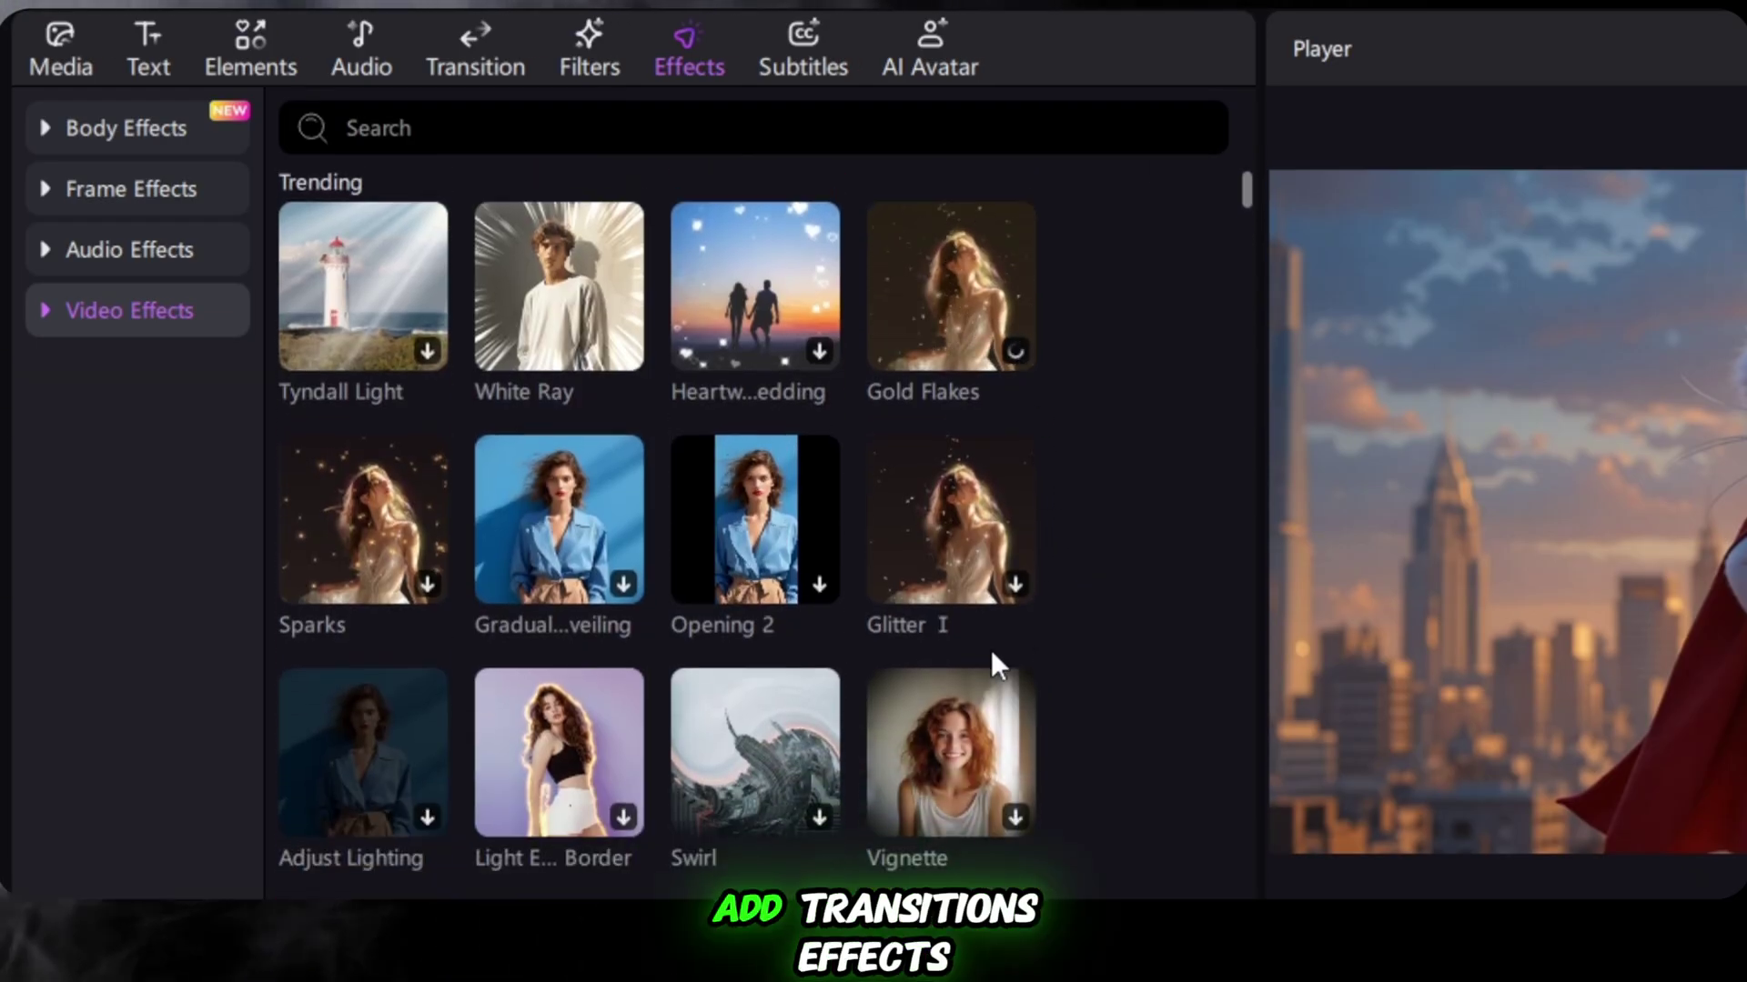
scroll(991, 649, "down", 1)
scroll(944, 692, "down", 2)
scroll(986, 768, "down", 3)
scroll(1000, 776, "down", 2)
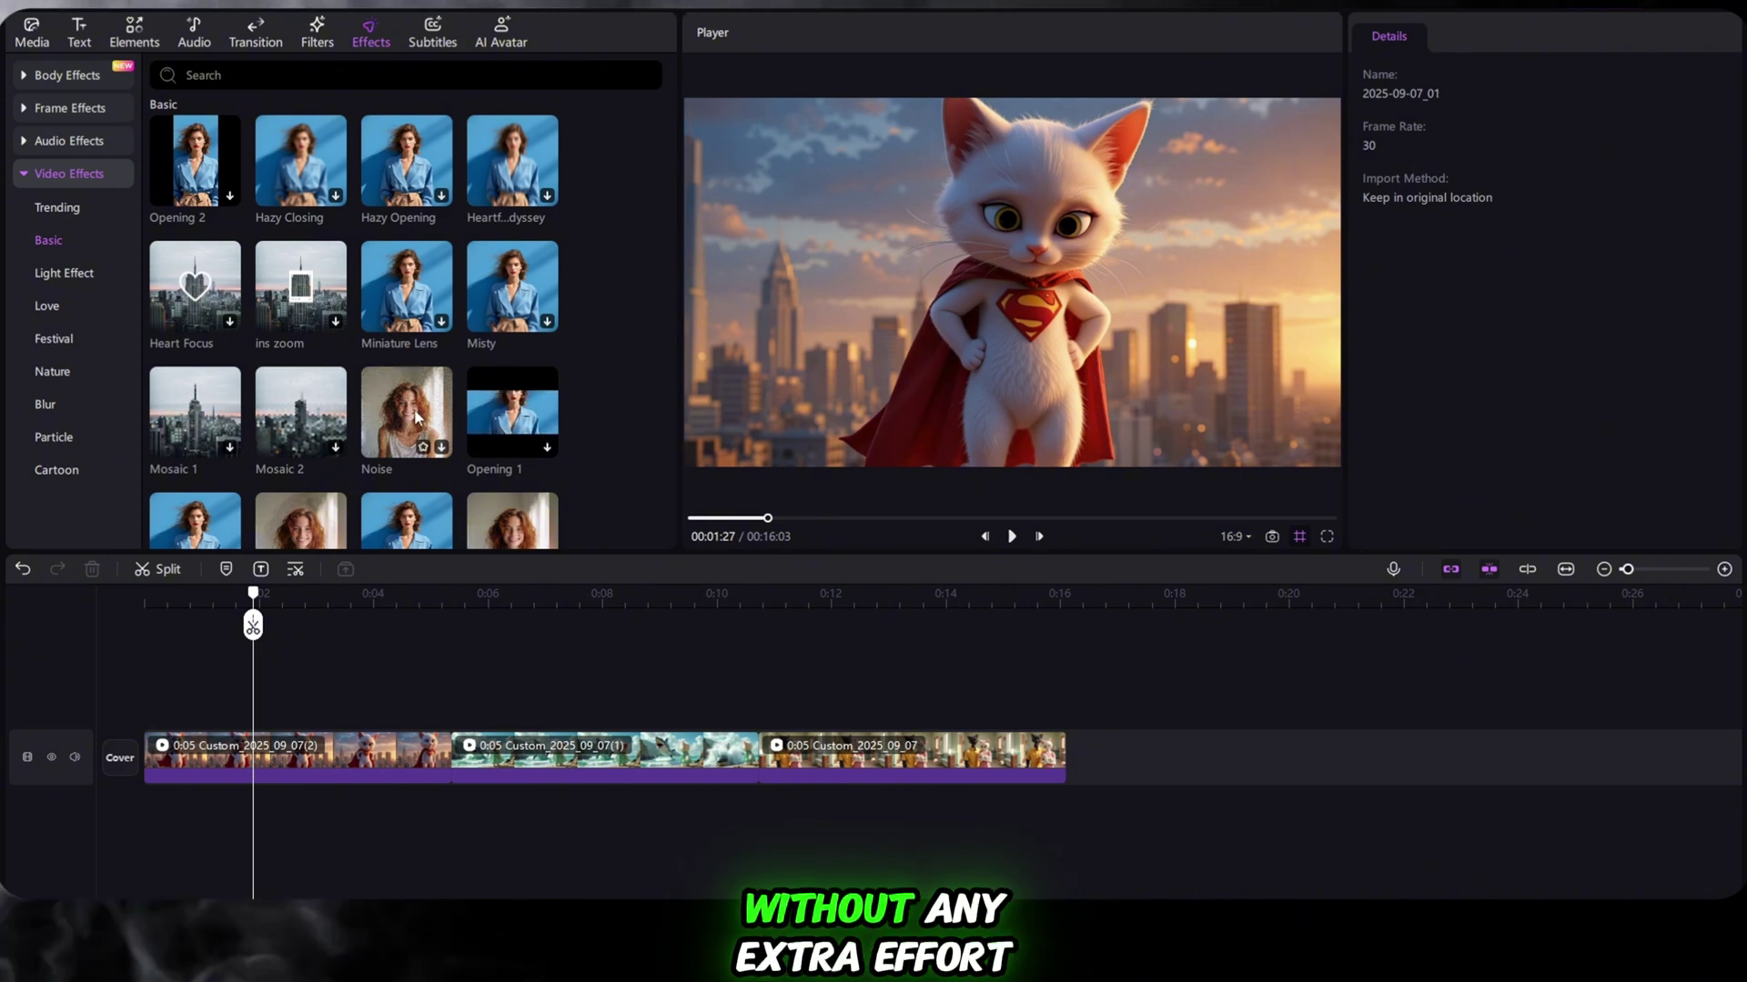
scroll(366, 455, "down", 1)
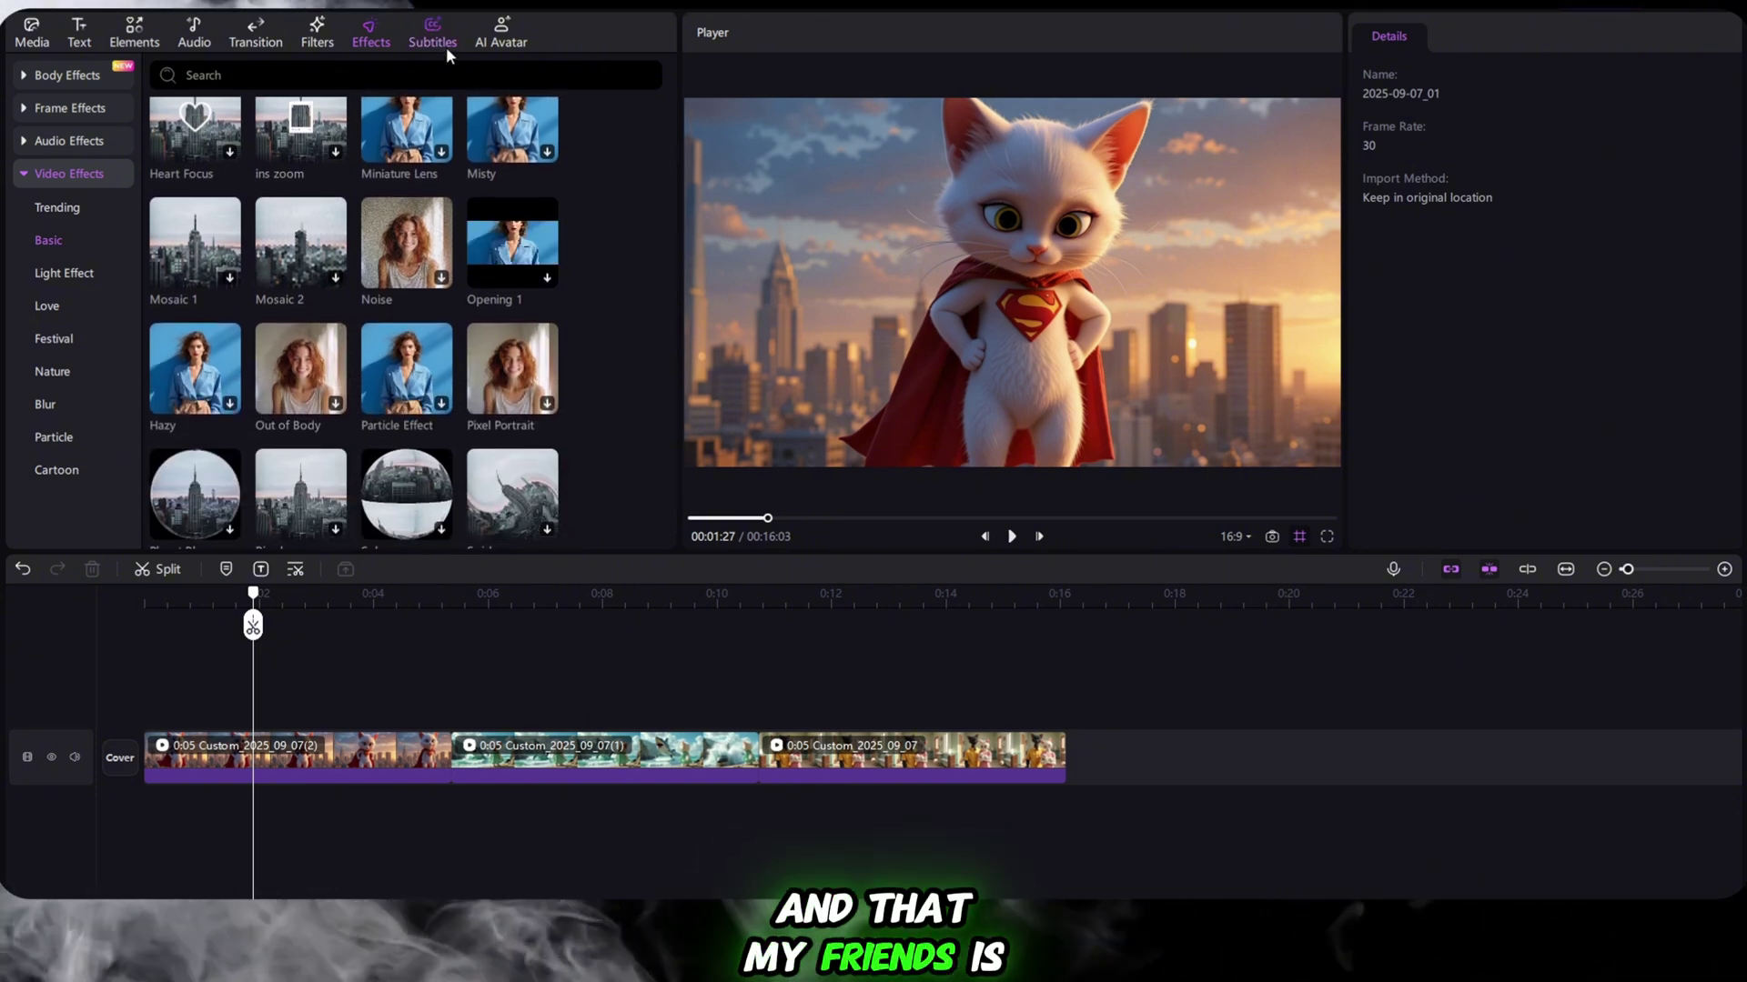
- Browse the subtitle options, video effects, and other panels through to AI Avatar
left_click(437, 43)
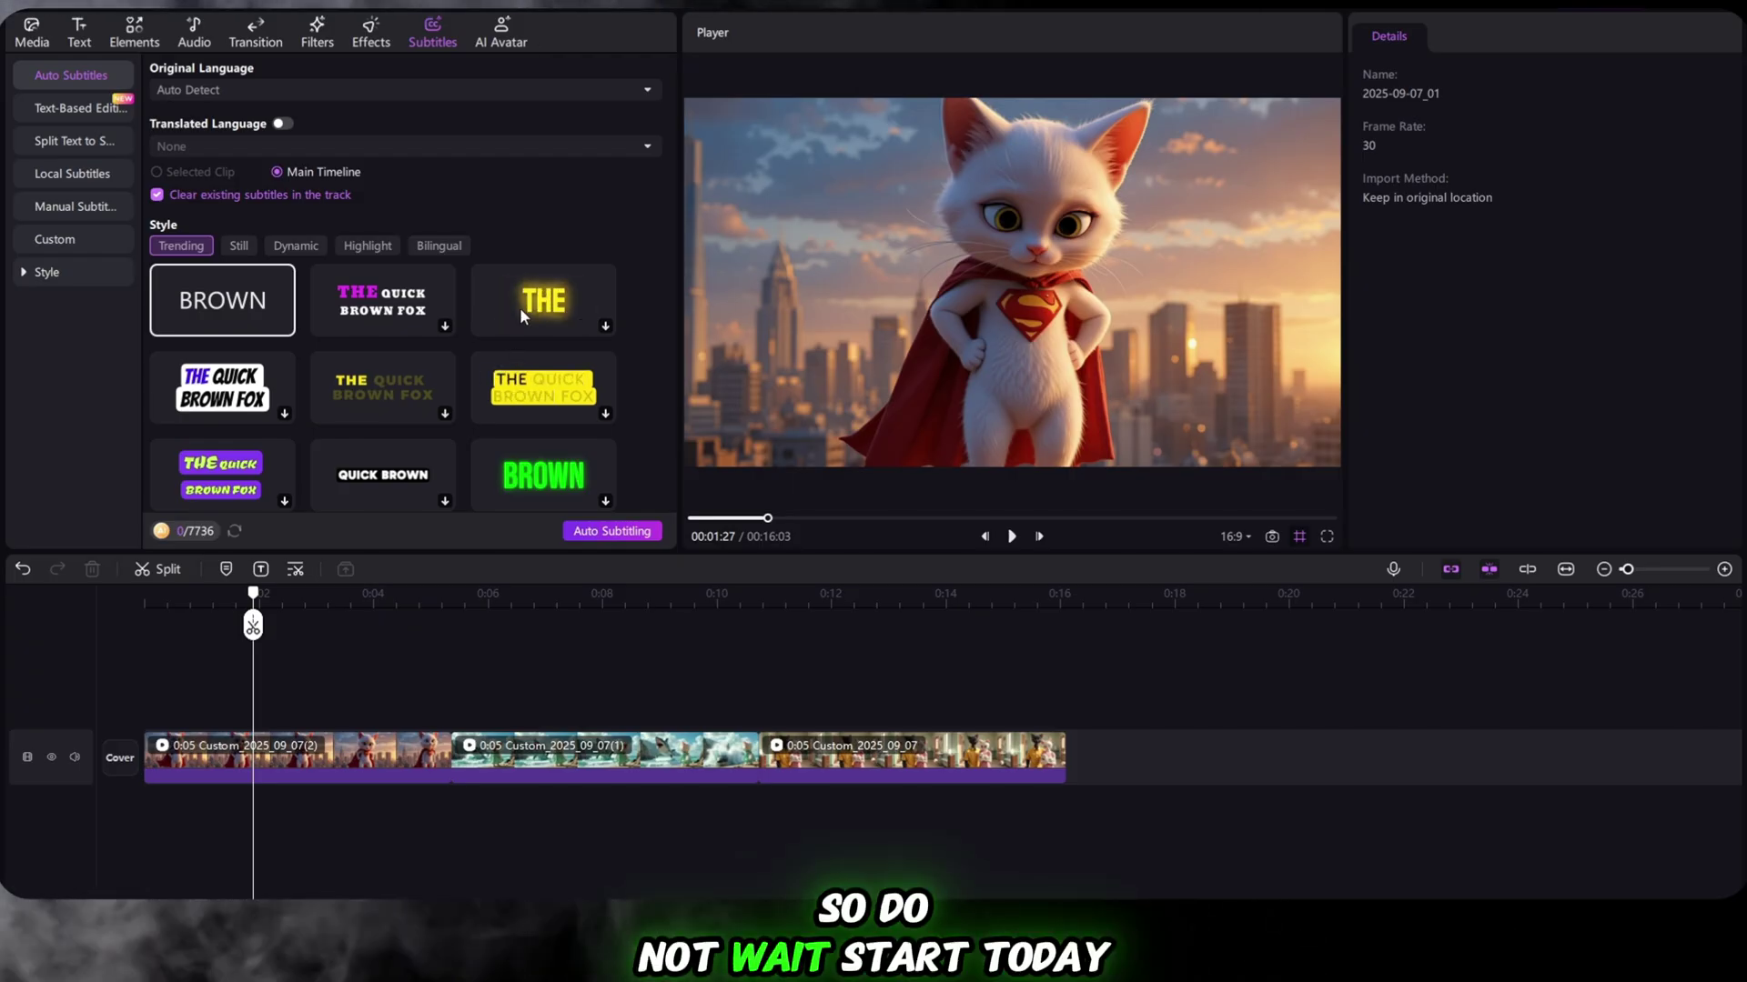
scroll(411, 404, "down", 2)
scroll(410, 396, "down", 1)
scroll(396, 389, "up", 1)
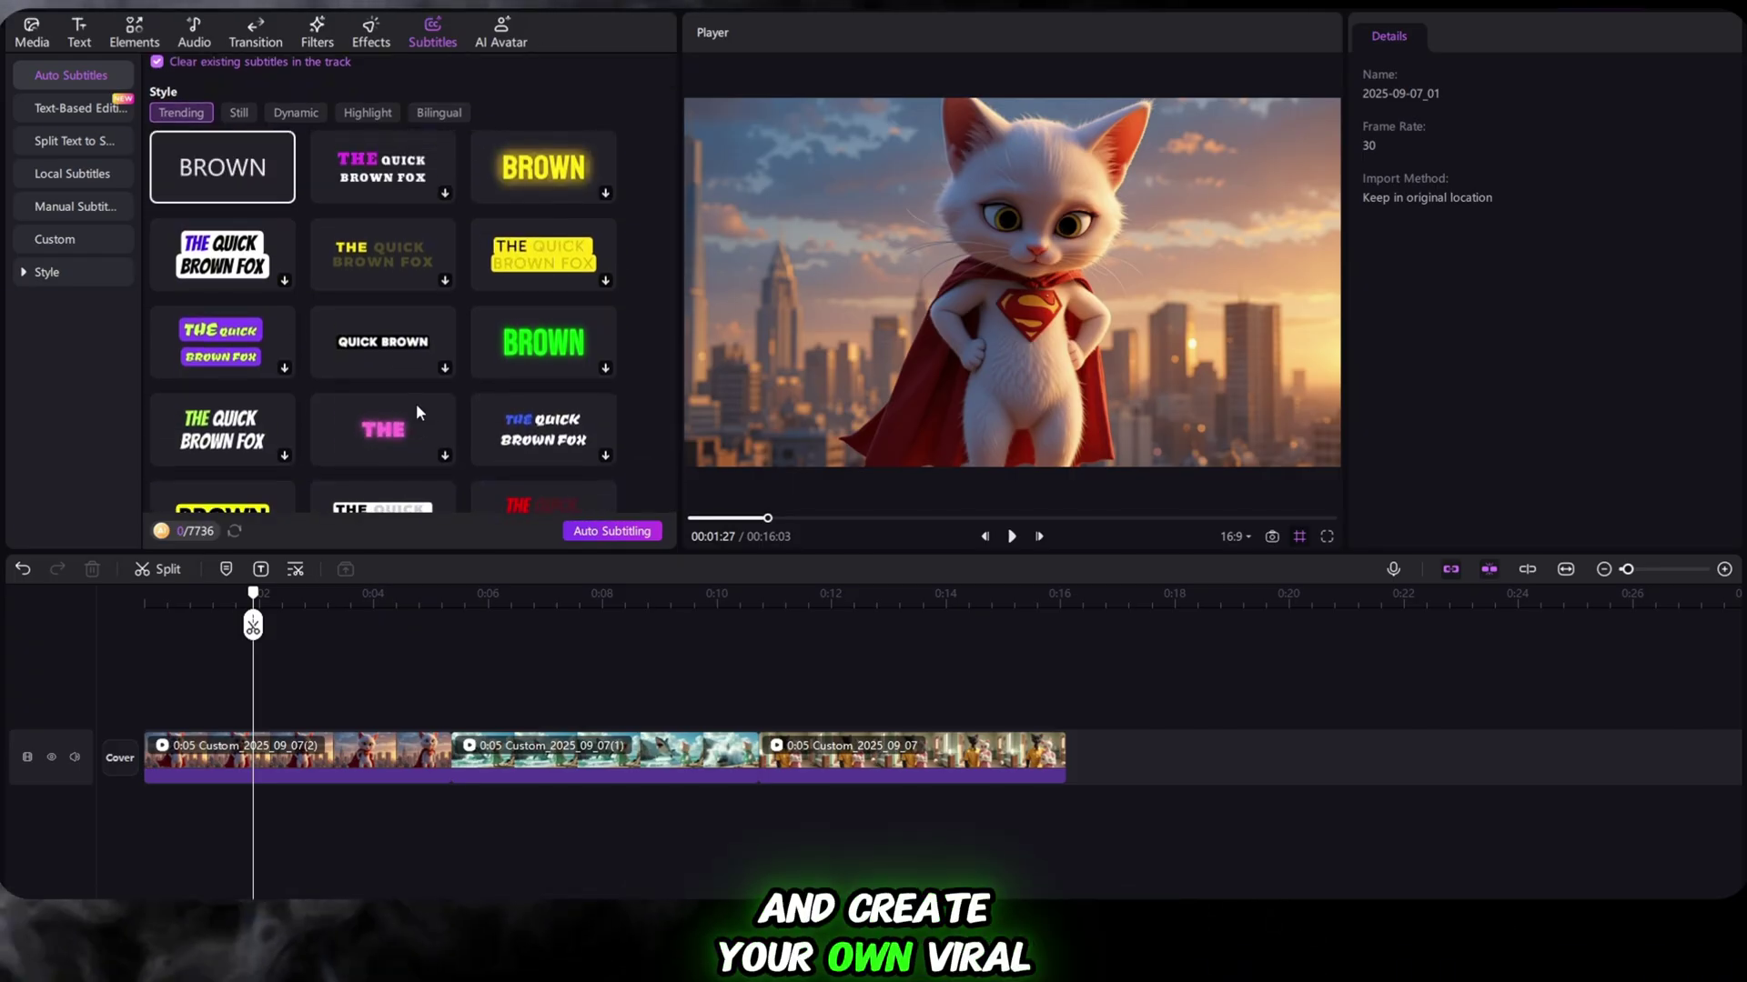
scroll(416, 403, "up", 2)
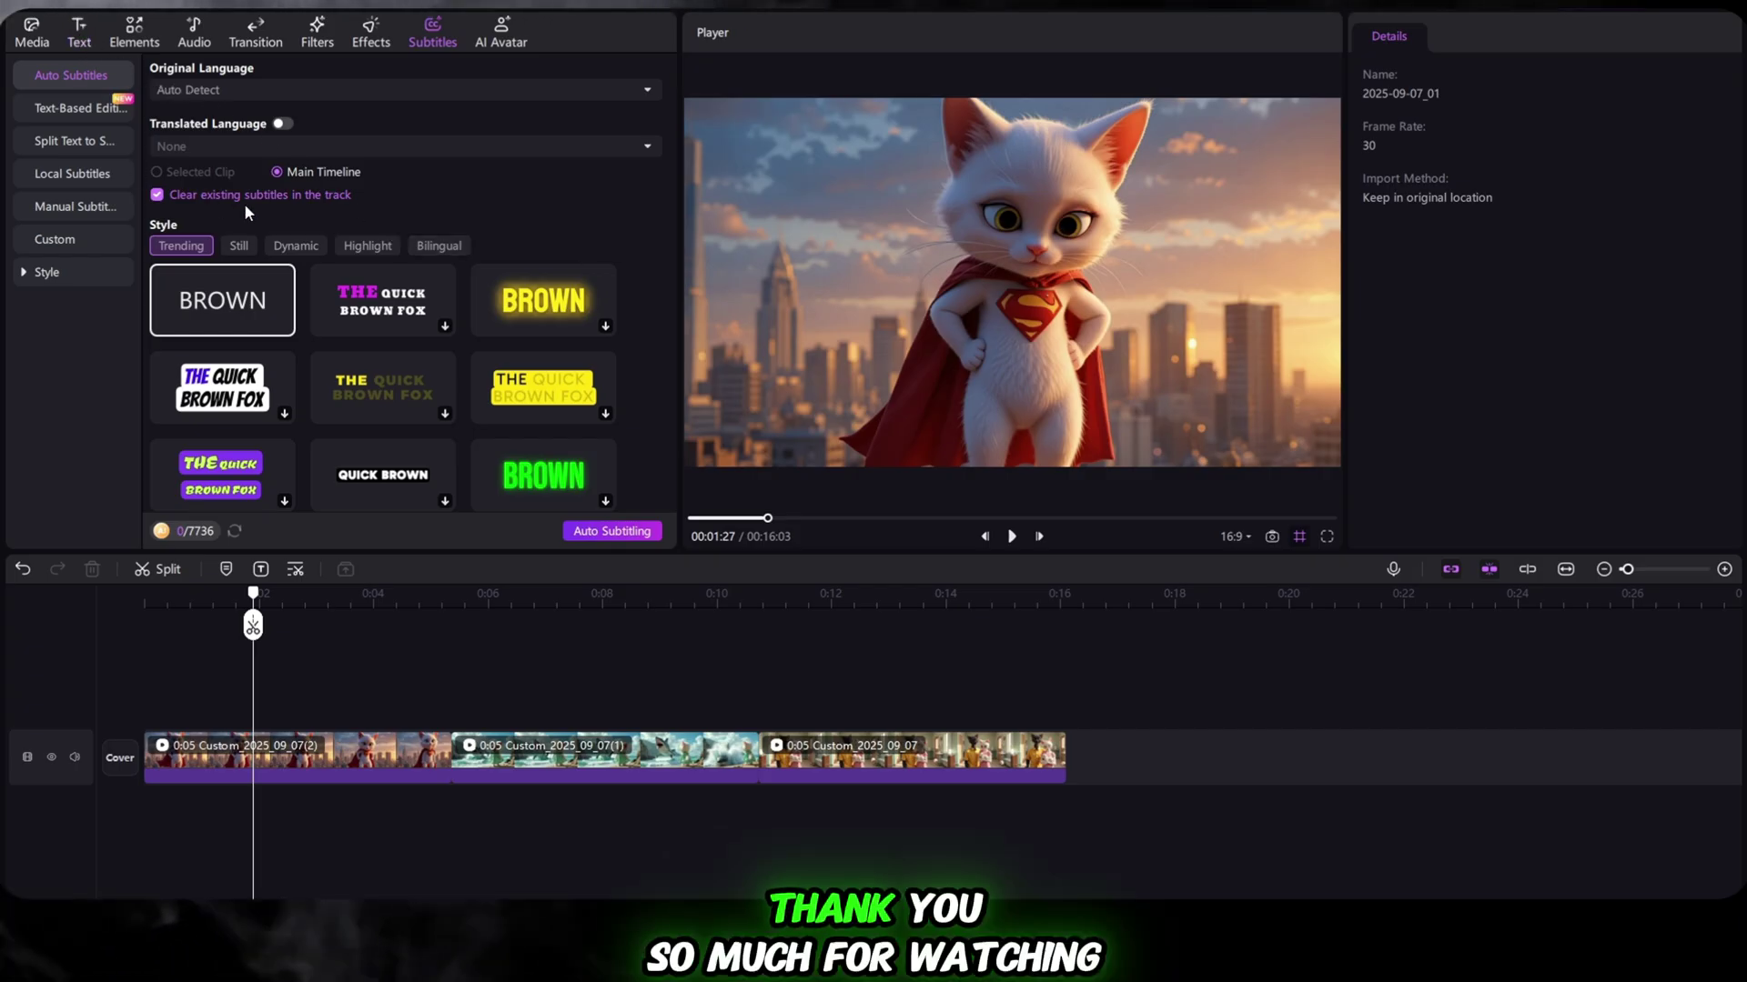
left_click(193, 32)
left_click(254, 32)
left_click(370, 33)
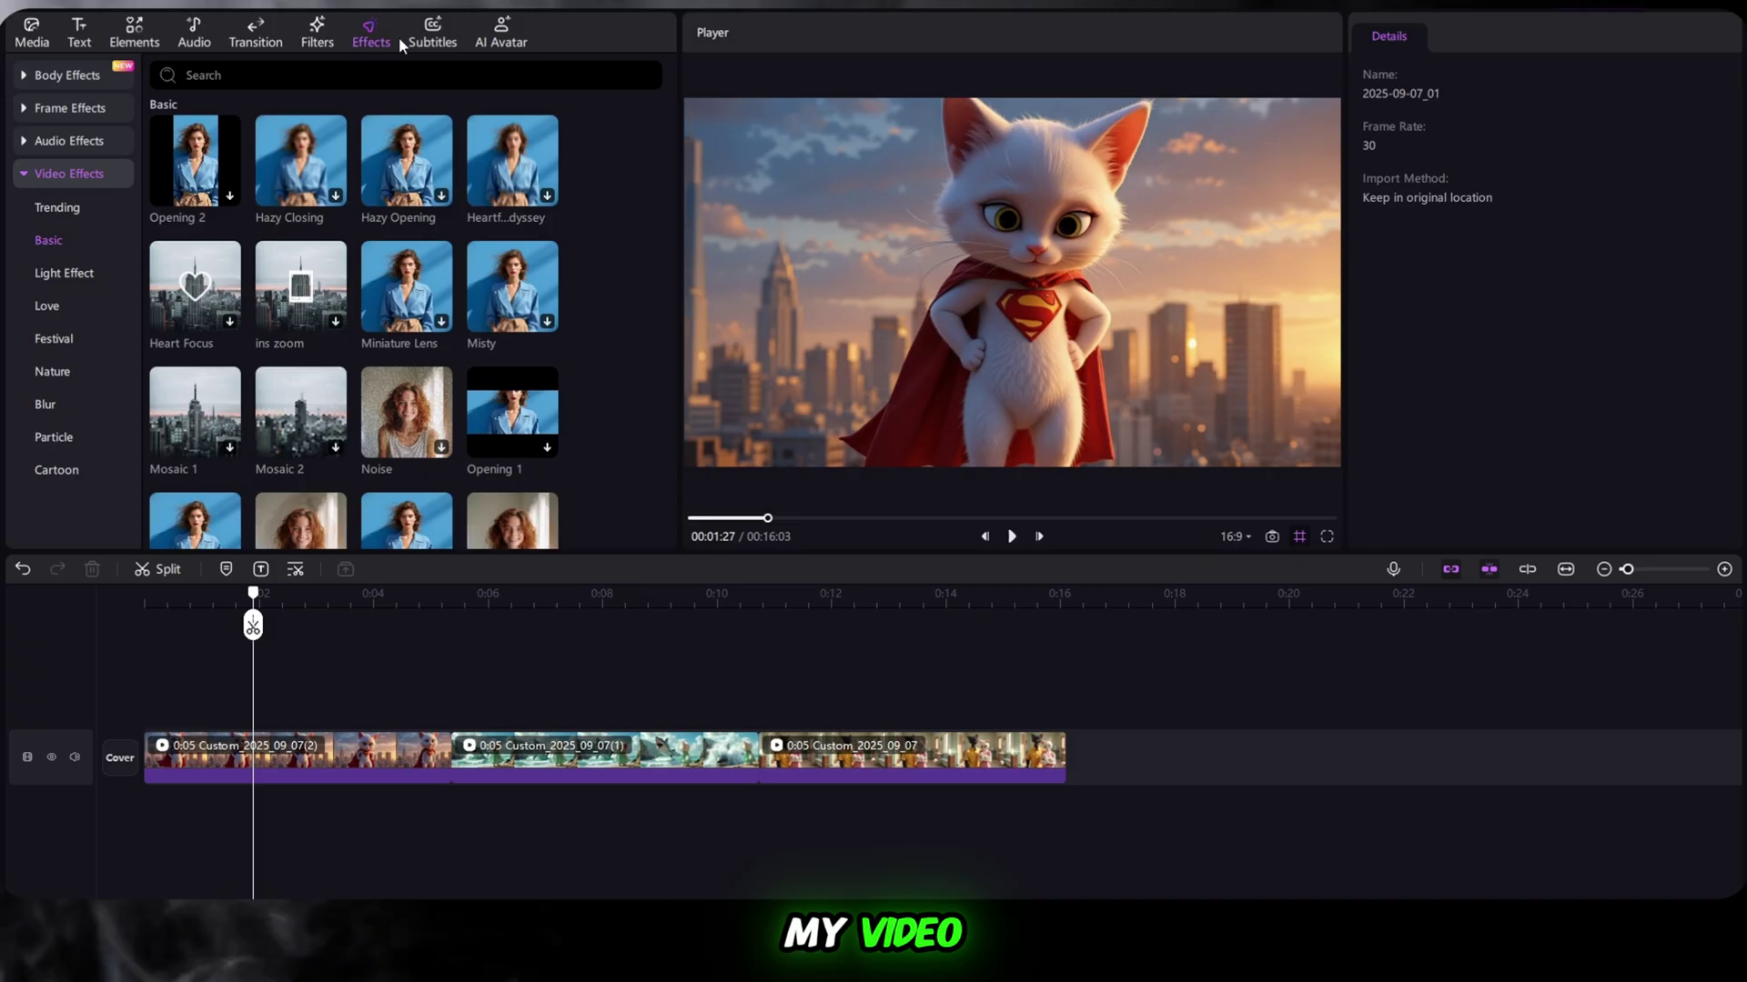
left_click(433, 33)
left_click(501, 33)
scroll(477, 411, "down", 5)
scroll(478, 410, "down", 3)
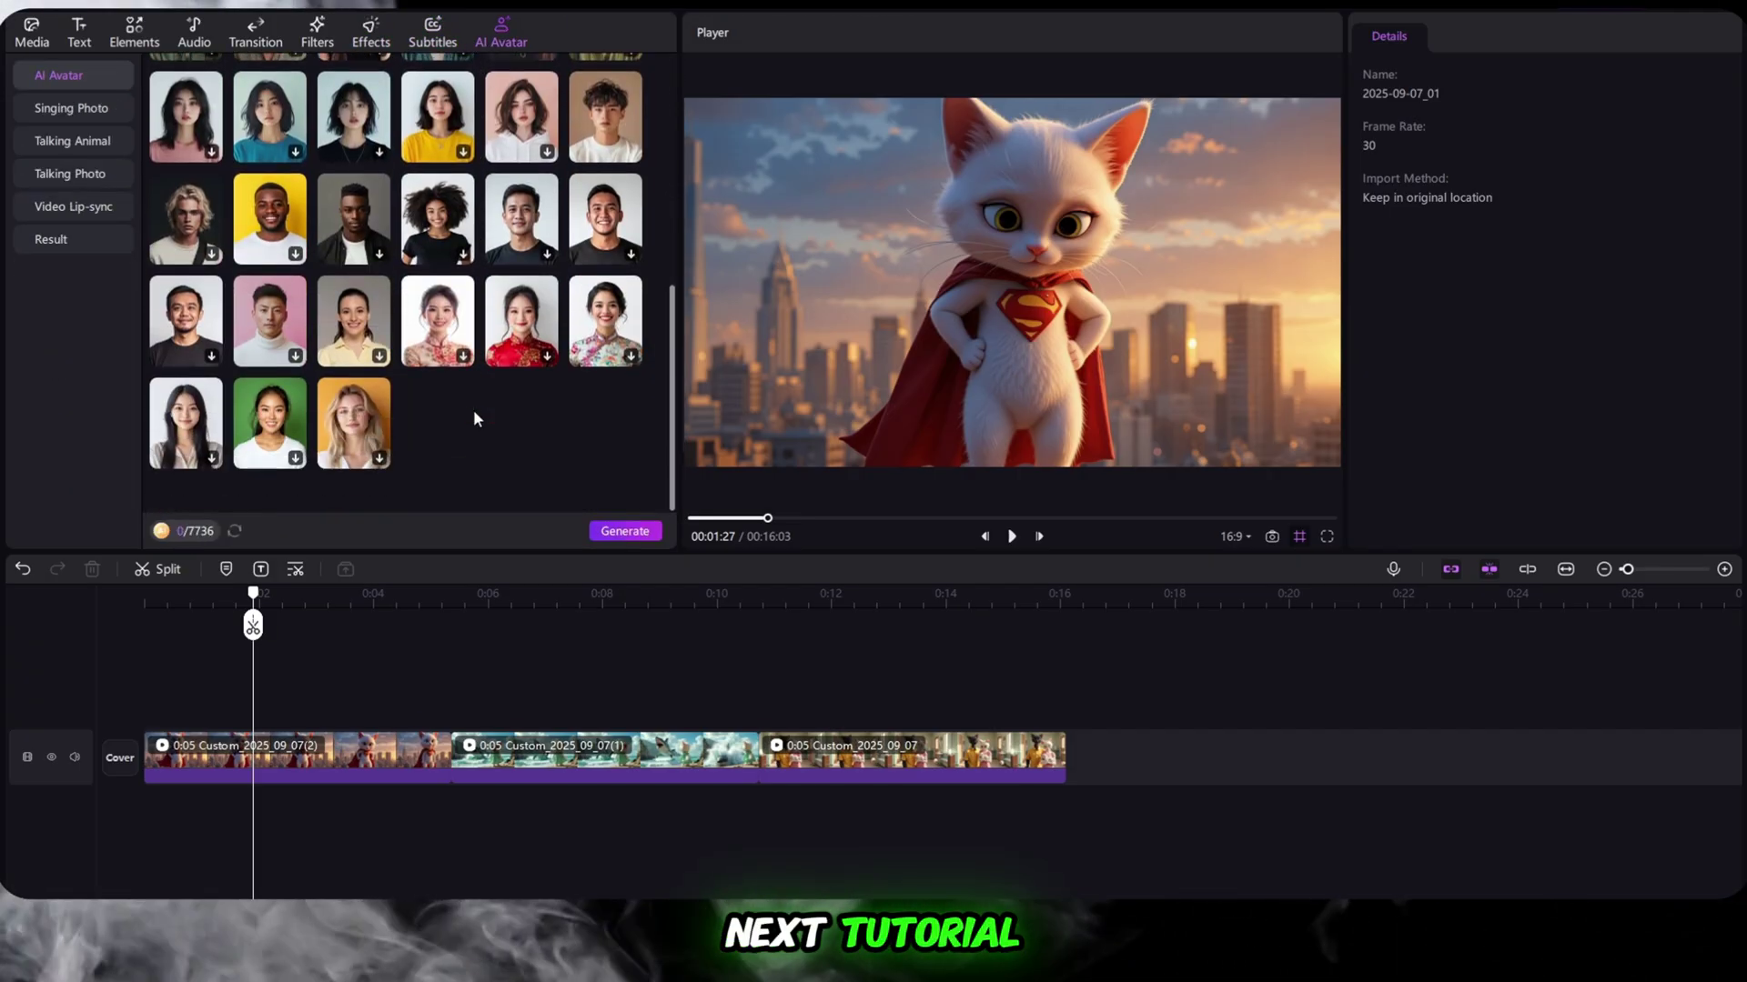
scroll(478, 409, "up", 5)
scroll(482, 418, "up", 3)
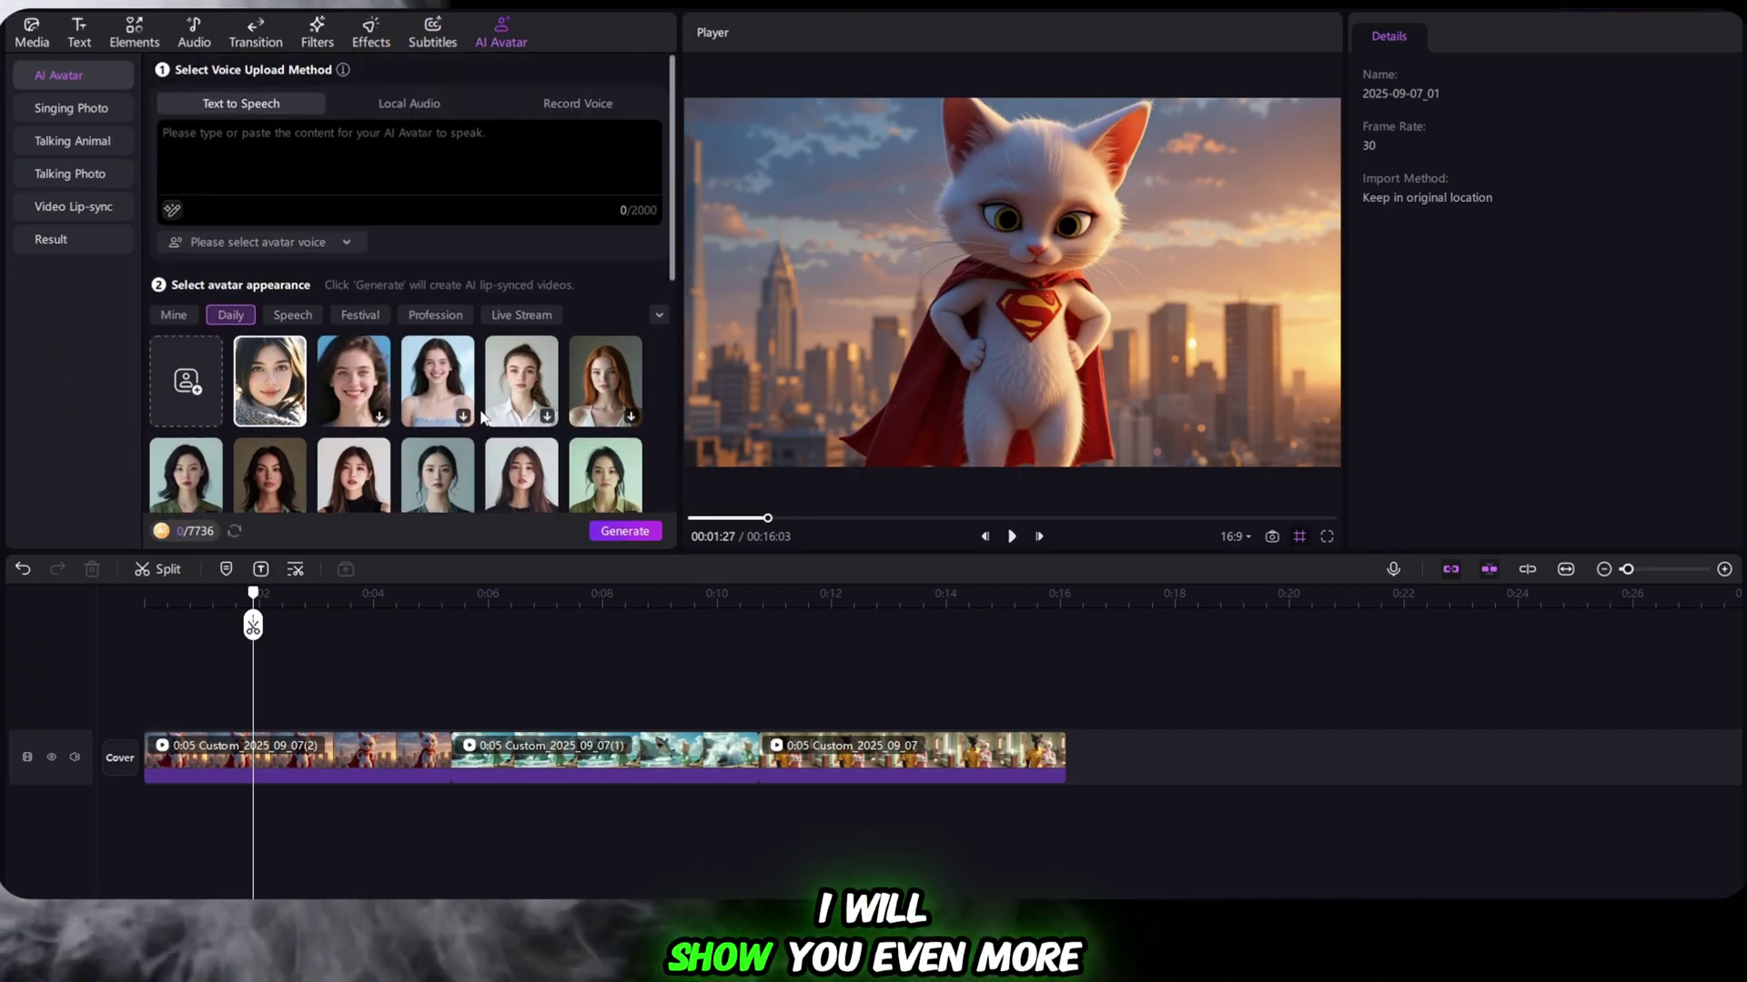
- Look at two more editing panels, ending on the Music library
left_click(432, 42)
left_click(317, 38)
left_click(194, 42)
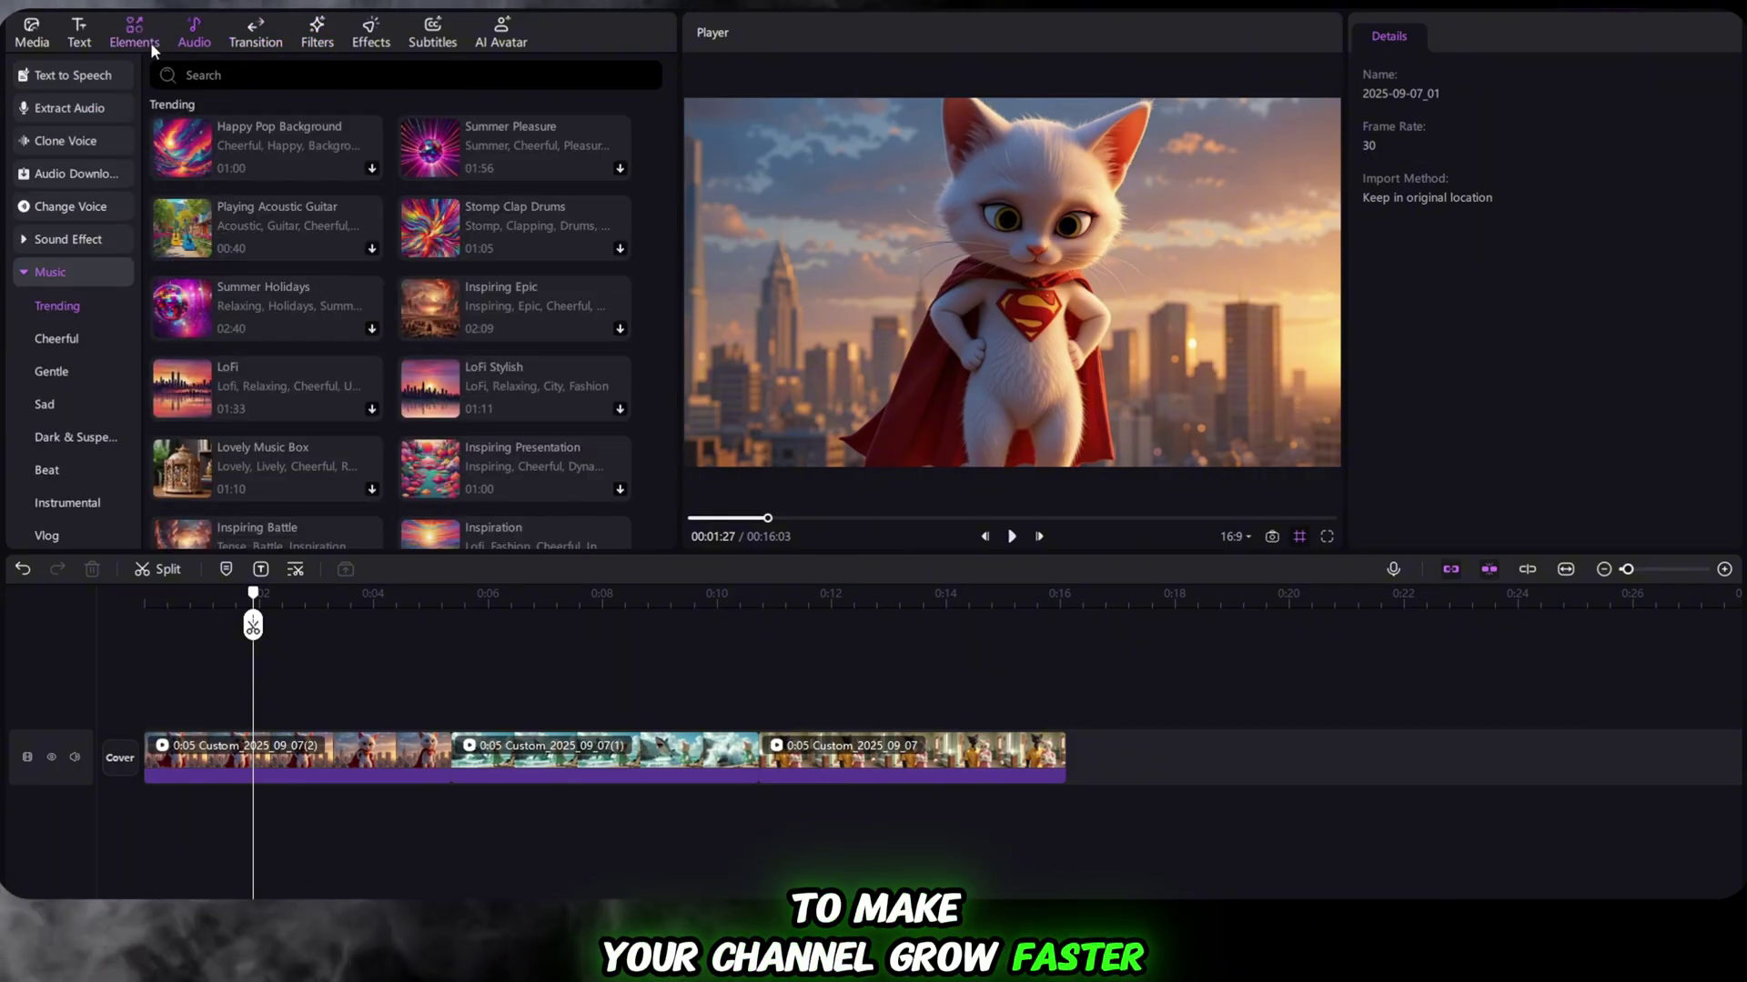